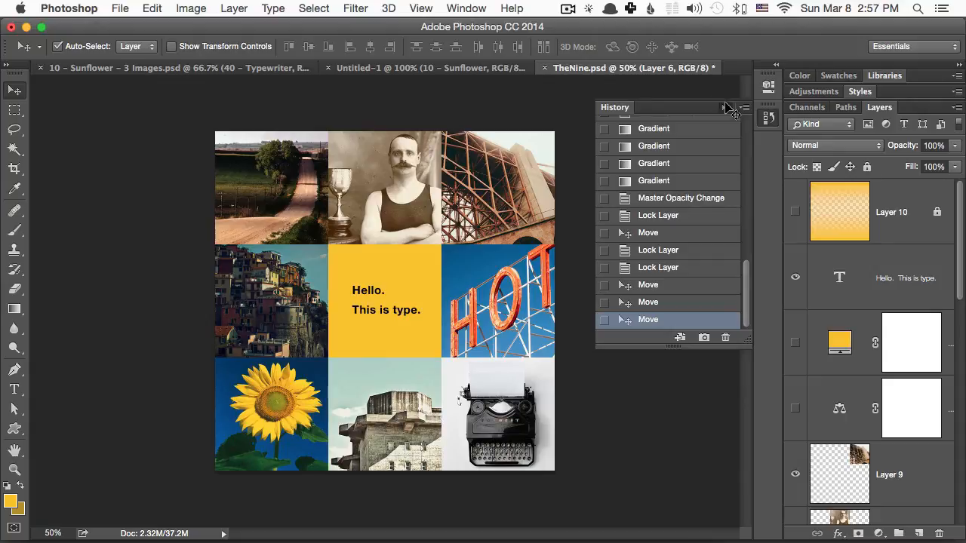
Step: Collapse the History panel and select the sunflower, typewriter and bunker layers together from the canvas
{"action": "left_click", "coordinate": [724, 108]}
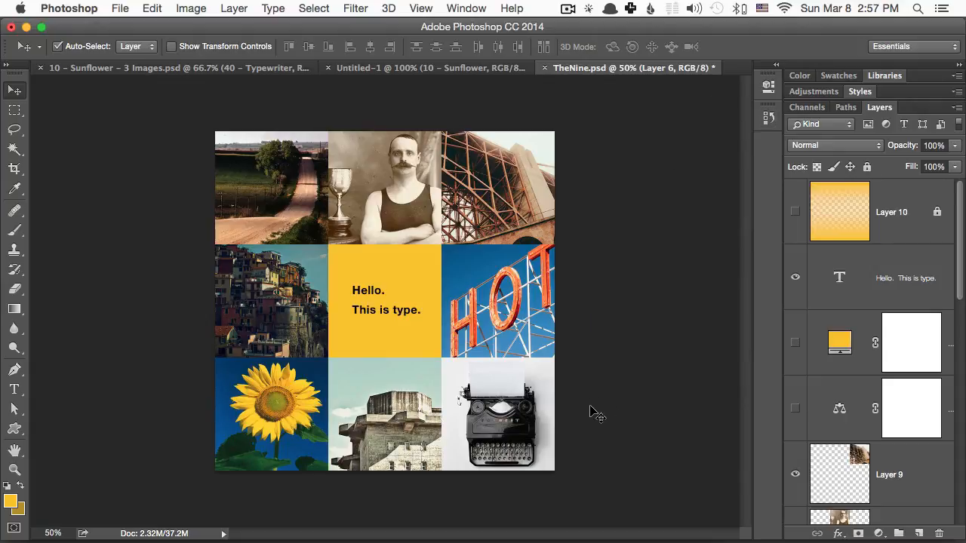
{"action": "left_click_drag", "start_coordinate": [604, 409], "coordinate": [223, 387]}
{"action": "scroll", "coordinate": [888, 390], "scroll_direction": "down", "scroll_amount": 10}
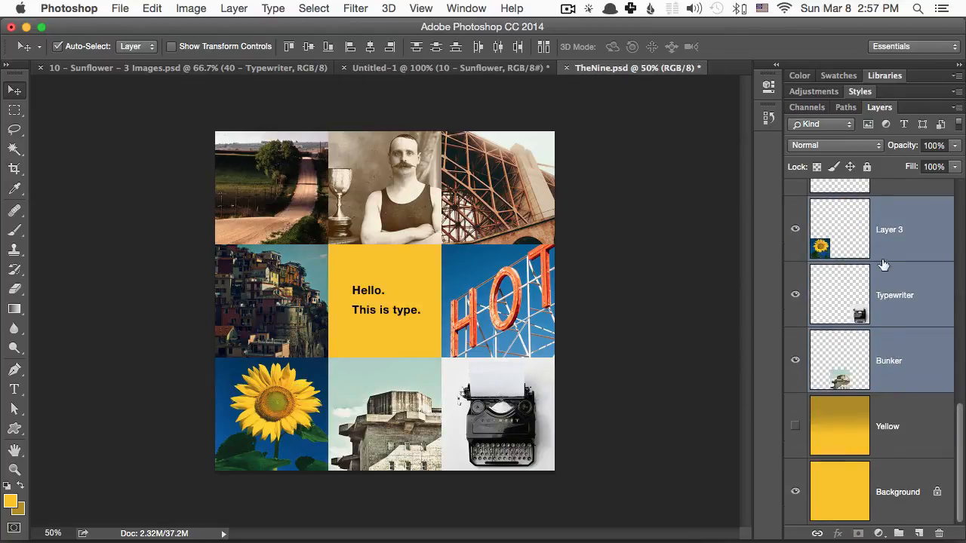
{"action": "scroll", "coordinate": [881, 264], "scroll_direction": "up", "scroll_amount": 5}
{"action": "scroll", "coordinate": [865, 249], "scroll_direction": "down", "scroll_amount": 5}
Step: Show the Yellow layer and select the bottom-row images, then hide Yellow and select the row again
{"action": "left_click", "coordinate": [795, 426]}
{"action": "left_click_drag", "start_coordinate": [615, 410], "coordinate": [119, 391]}
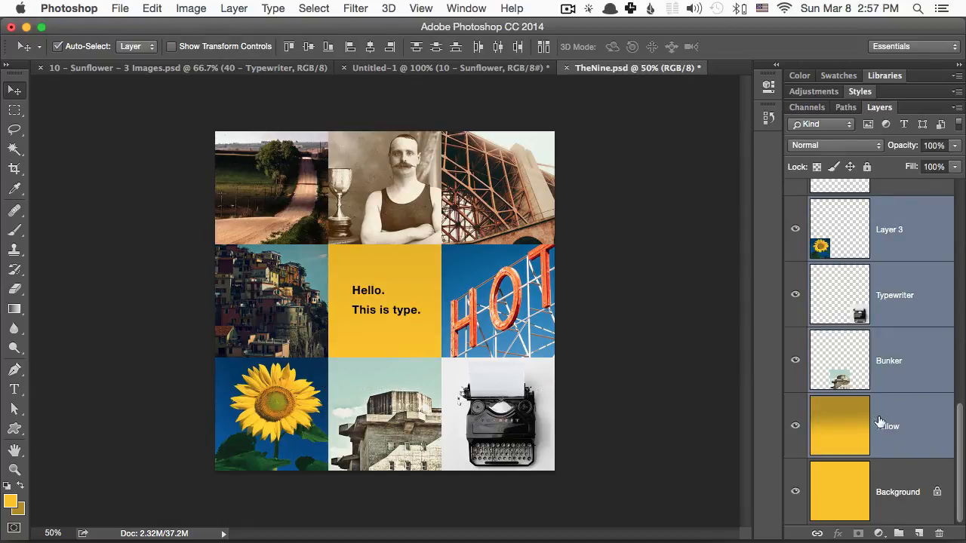
{"action": "left_click", "coordinate": [623, 358]}
{"action": "left_click", "coordinate": [795, 427]}
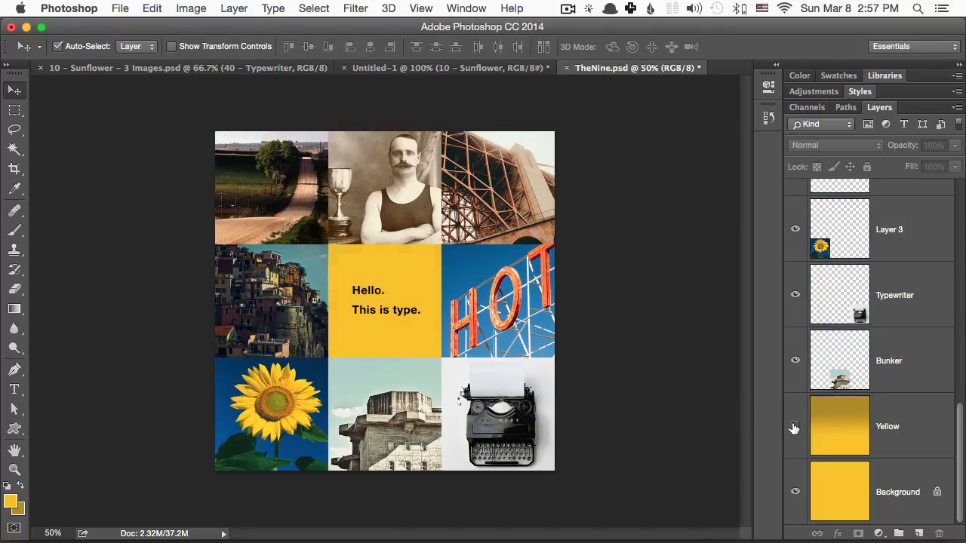
{"action": "left_click_drag", "start_coordinate": [683, 407], "coordinate": [112, 413]}
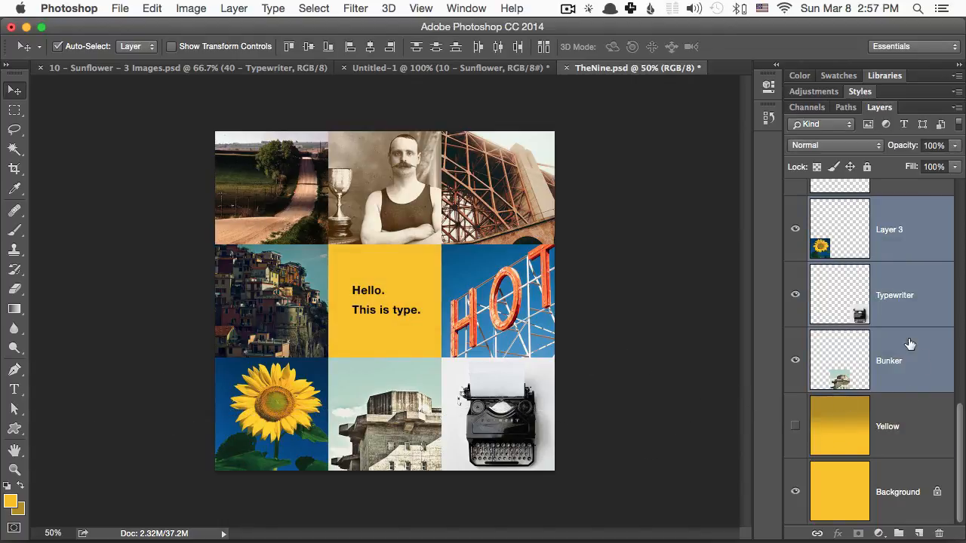
Step: Show Layer 10 and select the three bottom-row image layers beneath it from the canvas
{"action": "scroll", "coordinate": [912, 355], "scroll_direction": "up", "scroll_amount": 10}
{"action": "left_click", "coordinate": [795, 212]}
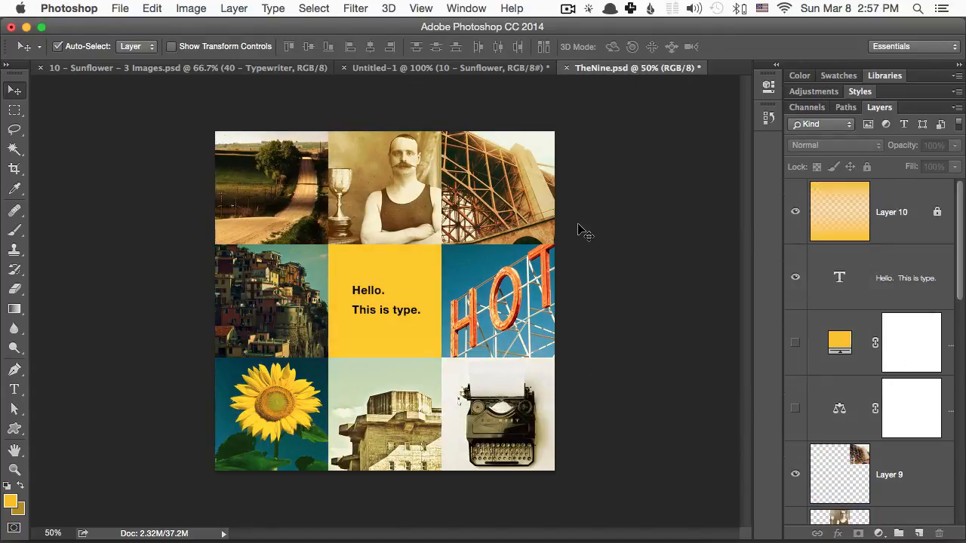
{"action": "left_click_drag", "start_coordinate": [308, 408], "coordinate": [172, 410]}
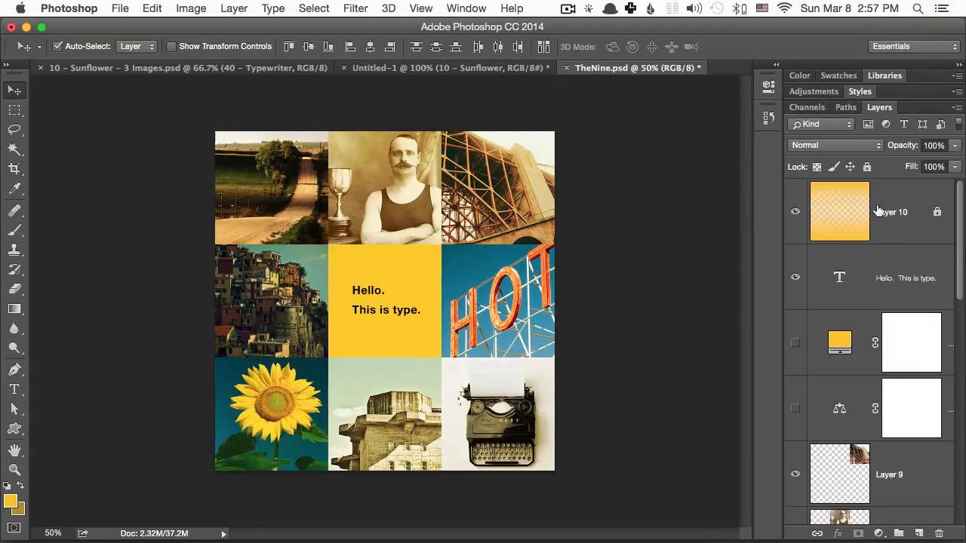
{"action": "scroll", "coordinate": [894, 272], "scroll_direction": "down", "scroll_amount": 10}
{"action": "scroll", "coordinate": [894, 283], "scroll_direction": "up", "scroll_amount": 10}
Step: Try to move the bottom-row images with Layer 10 unlocked, undo the move, and lock the selected layers
{"action": "left_click", "coordinate": [883, 217]}
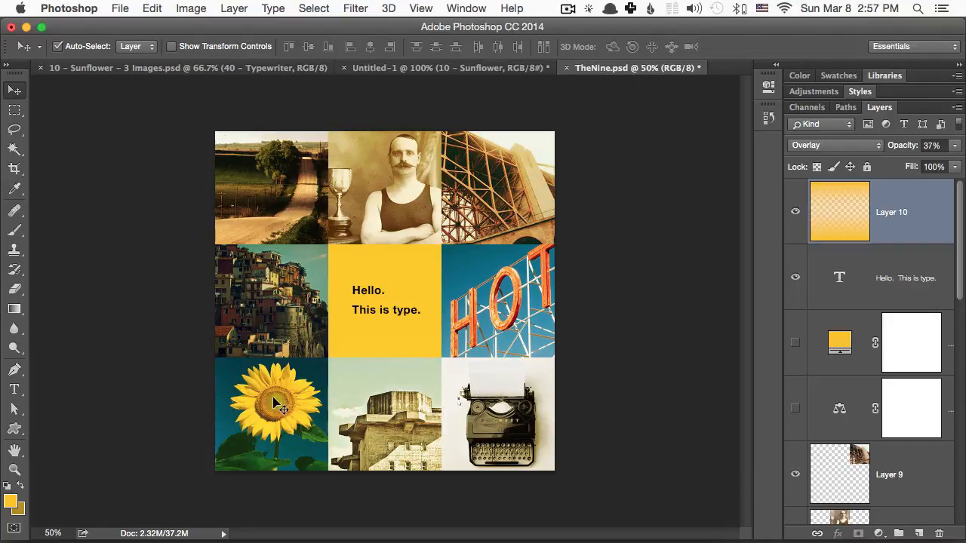
{"action": "left_click_drag", "start_coordinate": [276, 404], "coordinate": [395, 413]}
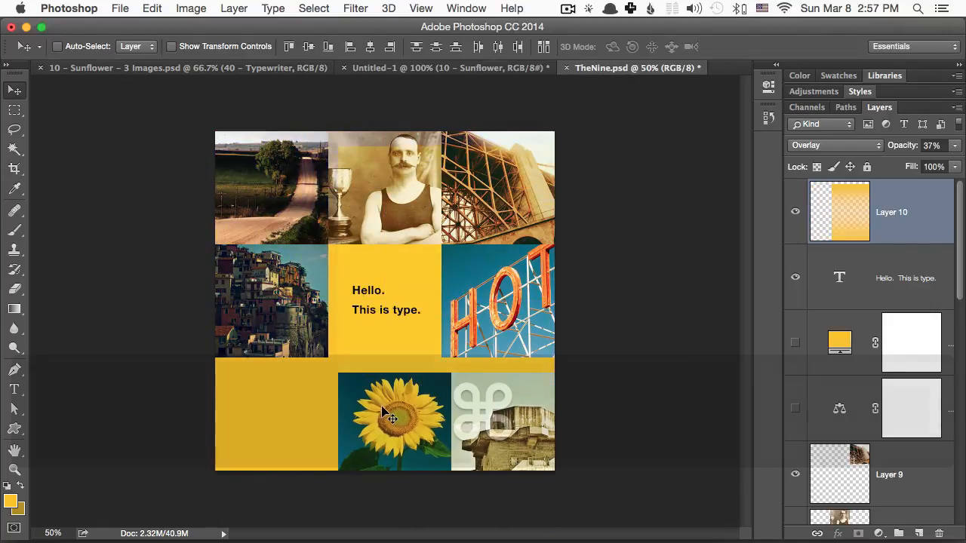
{"action": "key", "text": "super+z"}
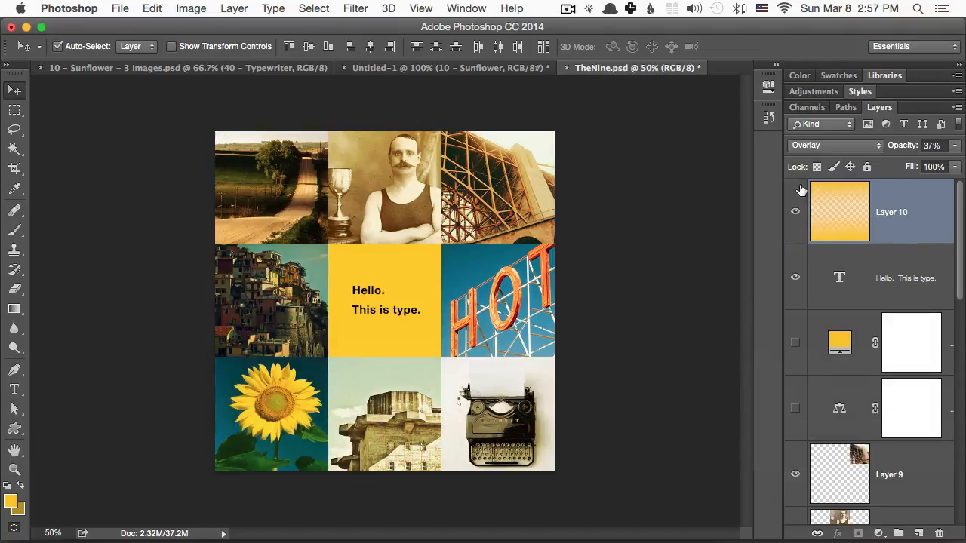
{"action": "left_click", "coordinate": [869, 170]}
Step: Unlock the Layer 3, Typewriter and Bunker layers one by one
{"action": "left_click", "coordinate": [661, 303]}
{"action": "left_click_drag", "start_coordinate": [600, 430], "coordinate": [173, 424]}
{"action": "scroll", "coordinate": [816, 348], "scroll_direction": "down", "scroll_amount": 10}
{"action": "scroll", "coordinate": [816, 347], "scroll_direction": "down", "scroll_amount": 4}
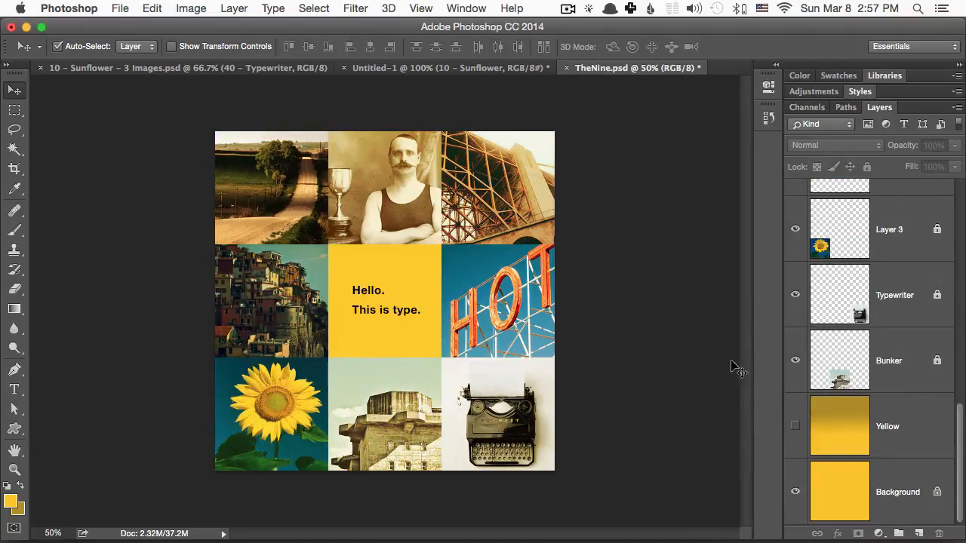
{"action": "left_click", "coordinate": [898, 238]}
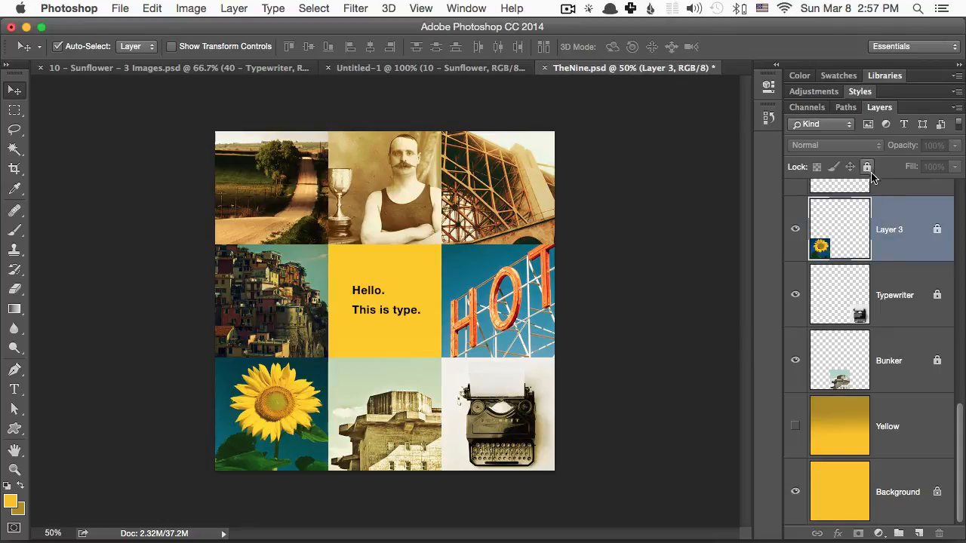
{"action": "left_click", "coordinate": [867, 166]}
{"action": "key", "text": "alt+bracketleft"}
{"action": "left_click", "coordinate": [868, 166]}
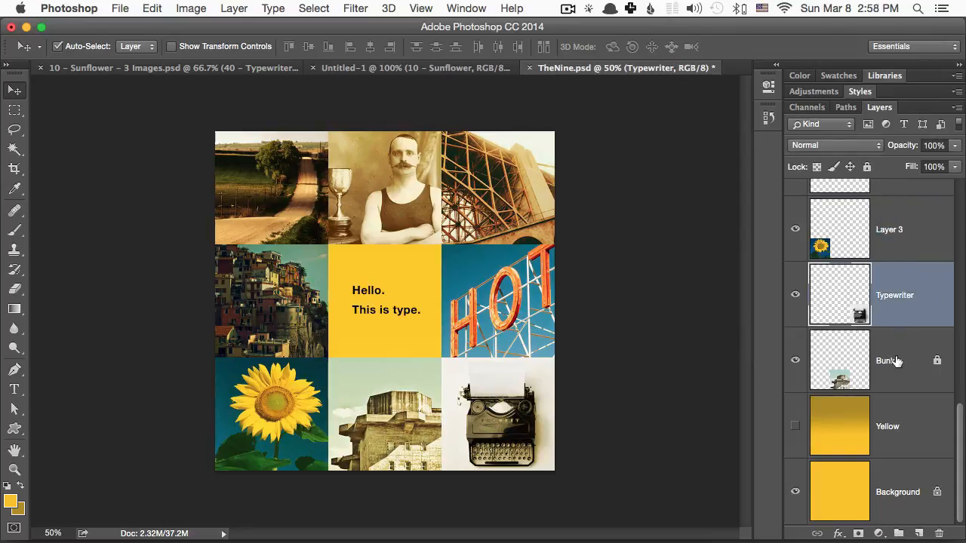
{"action": "left_click", "coordinate": [896, 361]}
{"action": "left_click", "coordinate": [868, 167]}
Step: Select the three bottom-row images, try moving them together, then undo the move and deselect them
{"action": "left_click_drag", "start_coordinate": [613, 384], "coordinate": [167, 419]}
{"action": "scroll", "coordinate": [928, 316], "scroll_direction": "up", "scroll_amount": 3}
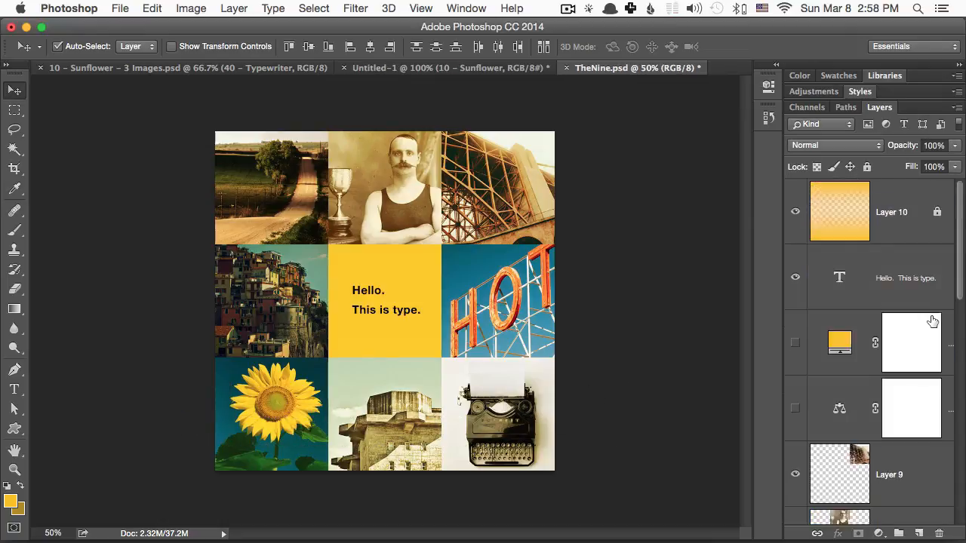
{"action": "scroll", "coordinate": [928, 317], "scroll_direction": "down", "scroll_amount": 3}
{"action": "left_click_drag", "start_coordinate": [293, 408], "coordinate": [406, 376]}
{"action": "key", "text": "super+z"}
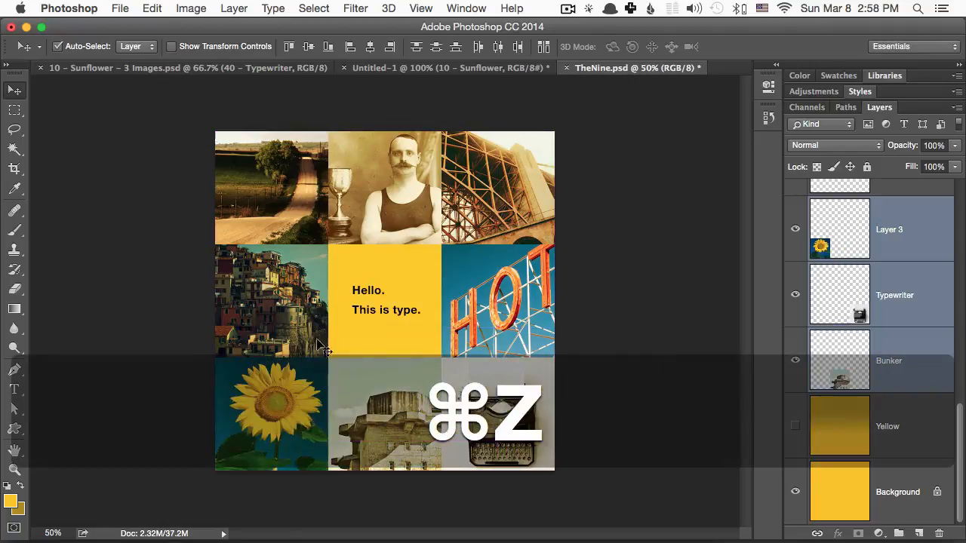
{"action": "left_click", "coordinate": [660, 294]}
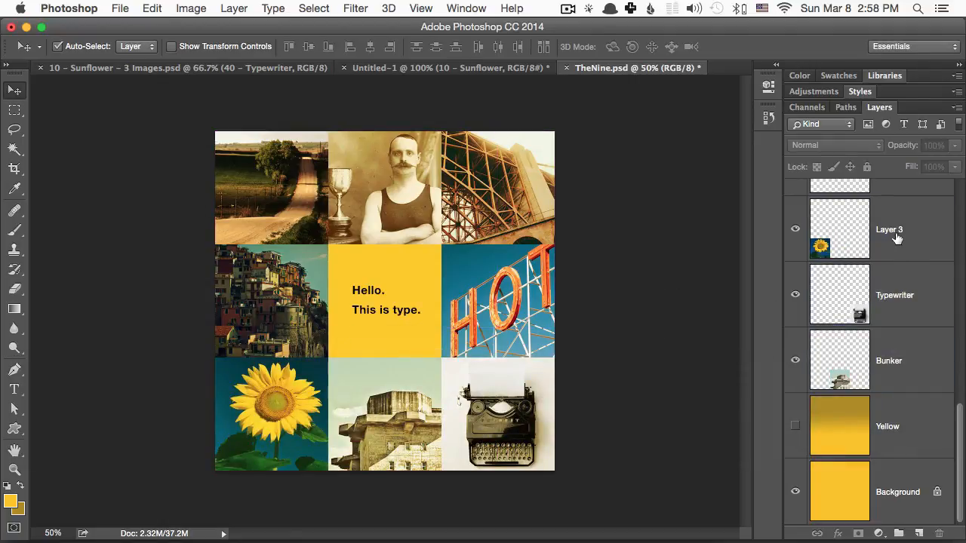
Step: Select Layer 3, Typewriter and Bunker together and put them into a new layer group
{"action": "left_click", "coordinate": [897, 238]}
{"action": "left_click", "coordinate": [895, 359], "text": "shift"}
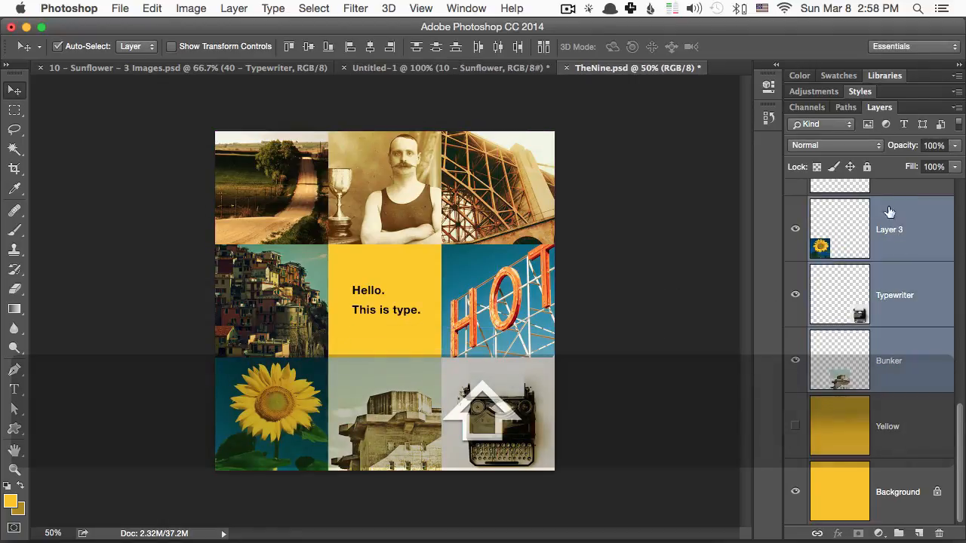
{"action": "left_click", "coordinate": [890, 190]}
{"action": "left_click", "coordinate": [901, 287]}
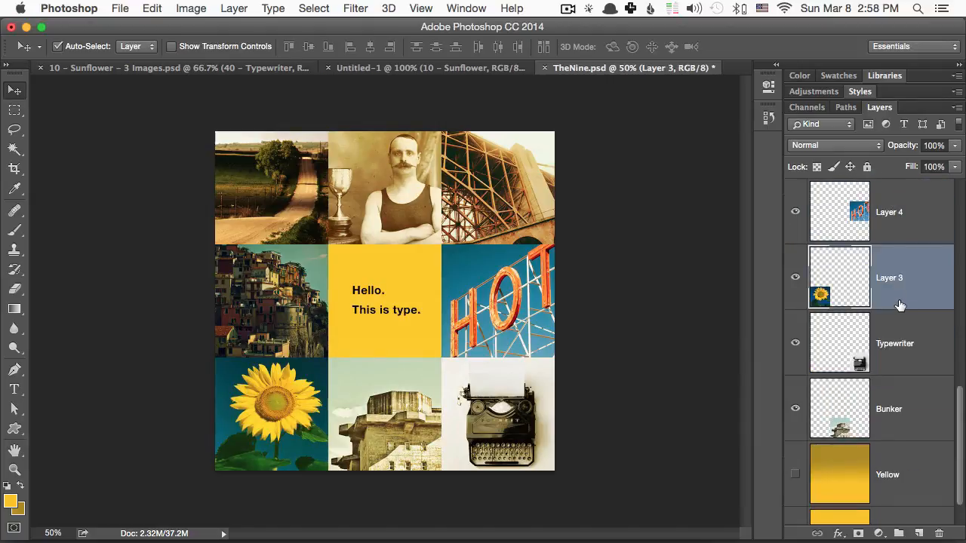
{"action": "left_click", "coordinate": [893, 345], "text": "super"}
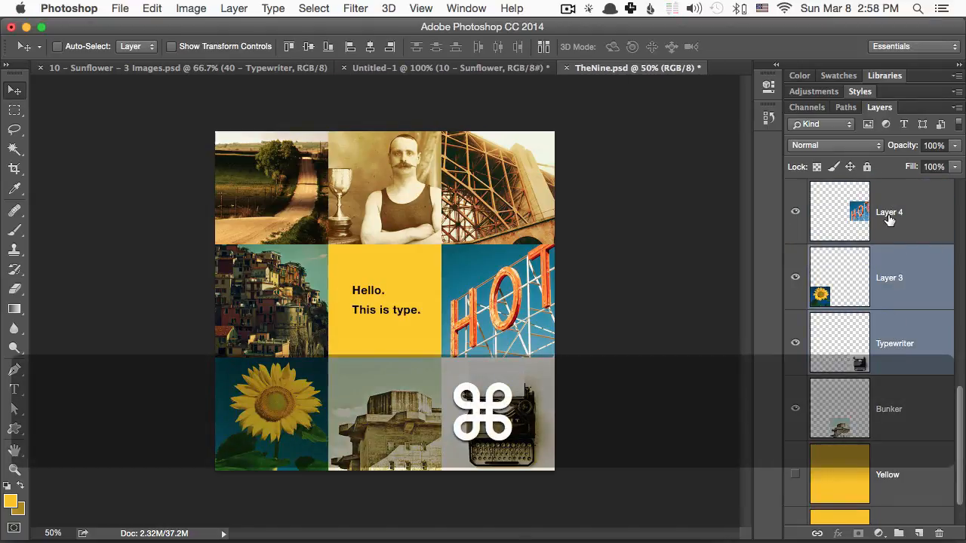
{"action": "left_click", "coordinate": [897, 426], "text": "super"}
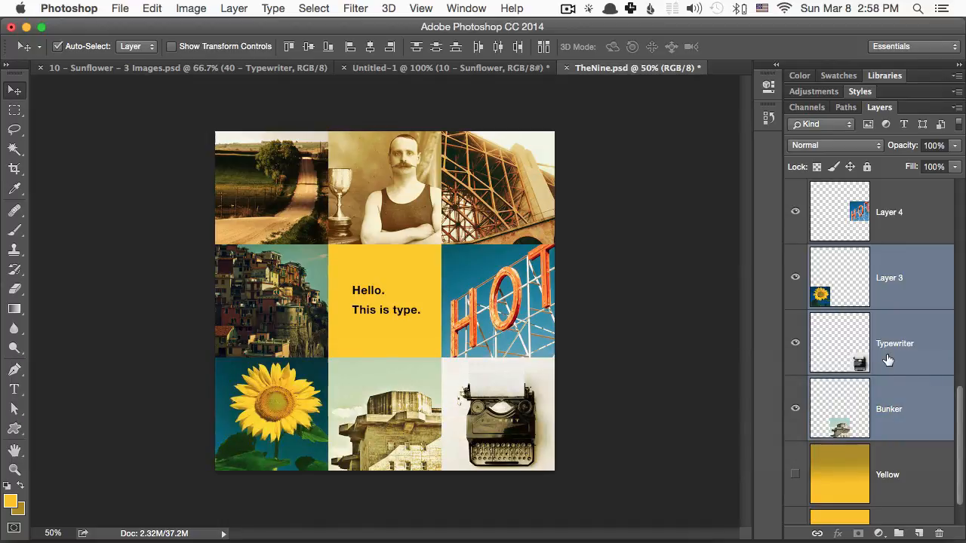
{"action": "left_click", "coordinate": [899, 534]}
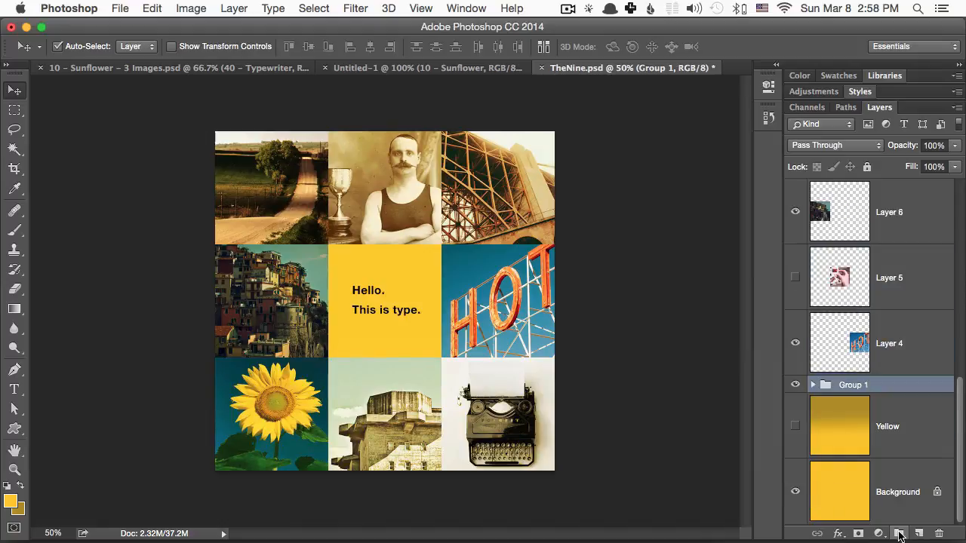
Step: Expand the new group to check its layers, rename it Red, and collapse it
{"action": "left_click", "coordinate": [813, 385]}
{"action": "scroll", "coordinate": [831, 390], "scroll_direction": "down", "scroll_amount": 5}
{"action": "scroll", "coordinate": [858, 406], "scroll_direction": "up", "scroll_amount": 5}
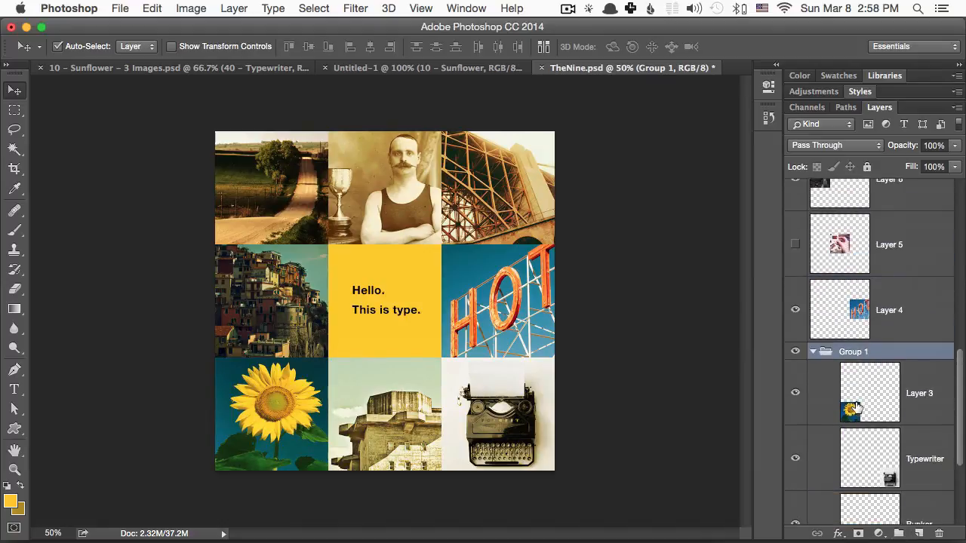
{"action": "scroll", "coordinate": [857, 406], "scroll_direction": "down", "scroll_amount": 5}
{"action": "double_click", "coordinate": [846, 226]}
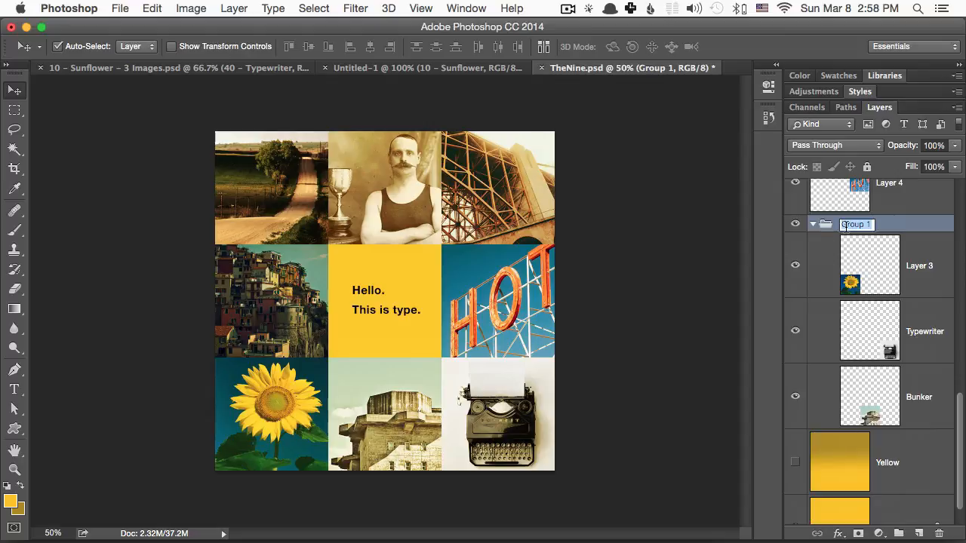
{"action": "type", "text": "Red"}
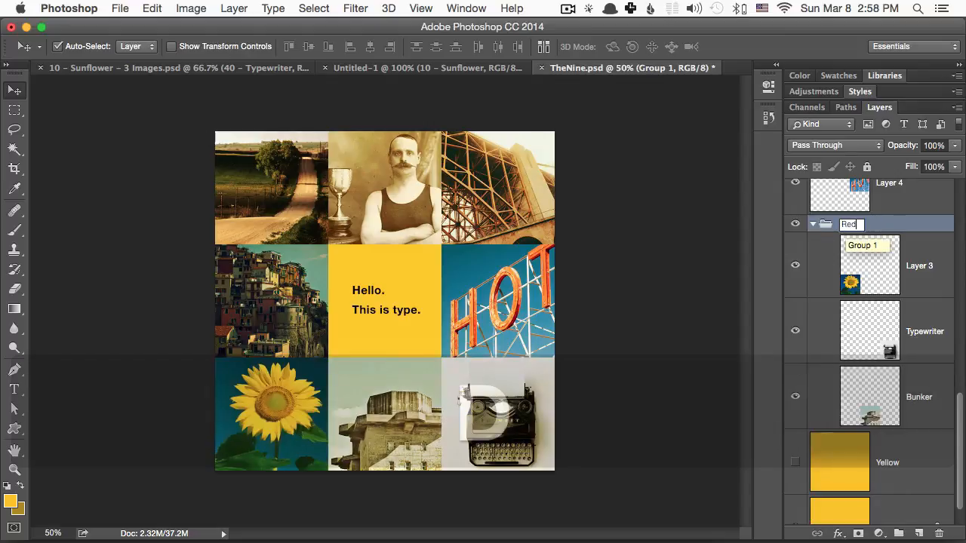
{"action": "key", "text": "Return"}
{"action": "left_click", "coordinate": [814, 225]}
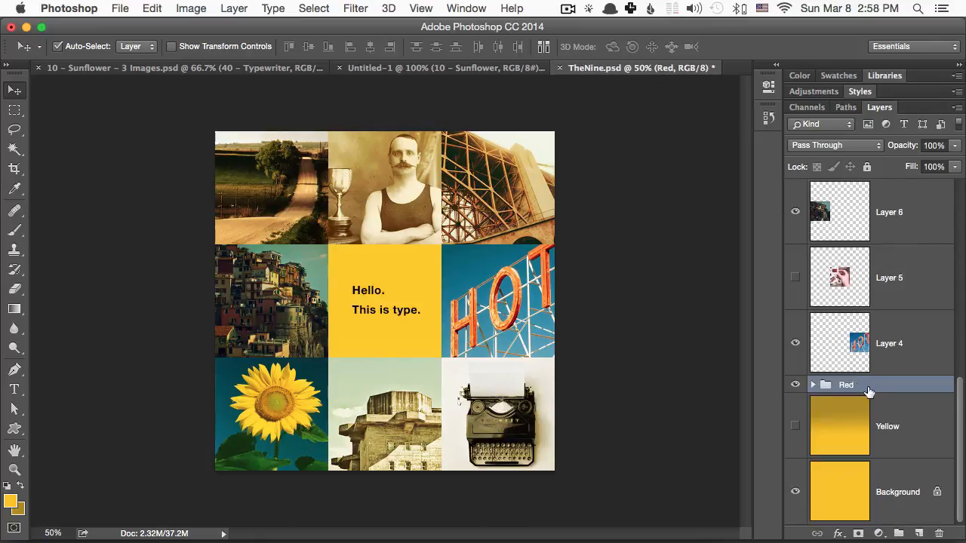
Step: Add a Color Balance adjustment layer above the Red group with the midtones' Cyan–Red value at +60
{"action": "left_click", "coordinate": [878, 534]}
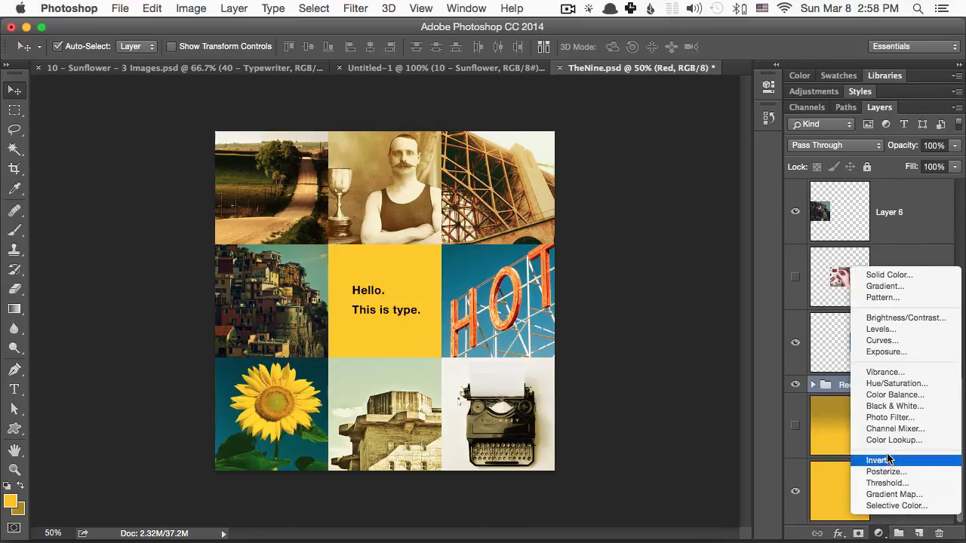
{"action": "left_click", "coordinate": [892, 395]}
{"action": "left_click_drag", "start_coordinate": [620, 158], "coordinate": [663, 161]}
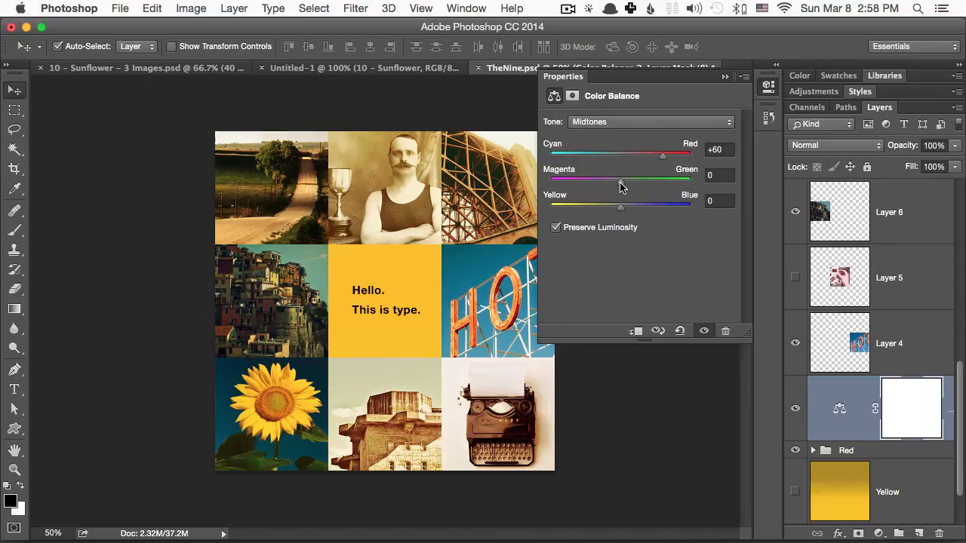
Step: Shift the Color Balance shadows toward red and set the highlights' Cyan–Red value to +43
{"action": "left_click", "coordinate": [623, 122]}
{"action": "left_click", "coordinate": [623, 114]}
{"action": "left_click_drag", "start_coordinate": [623, 159], "coordinate": [655, 160]}
{"action": "left_click", "coordinate": [631, 126]}
{"action": "left_click", "coordinate": [636, 148]}
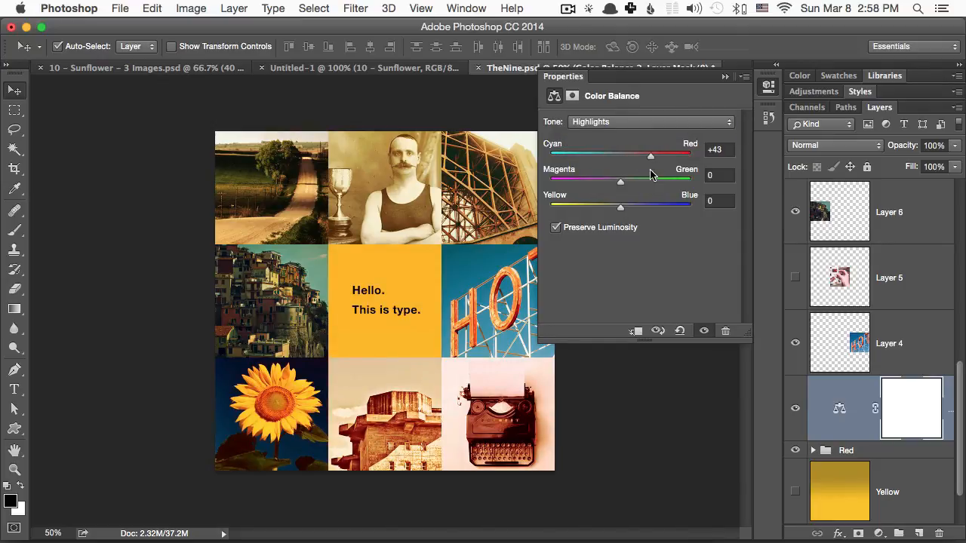
Step: Hide Layer 10 and reselect the Color Balance adjustment layer above the Red group
{"action": "scroll", "coordinate": [886, 279], "scroll_direction": "up", "scroll_amount": 5}
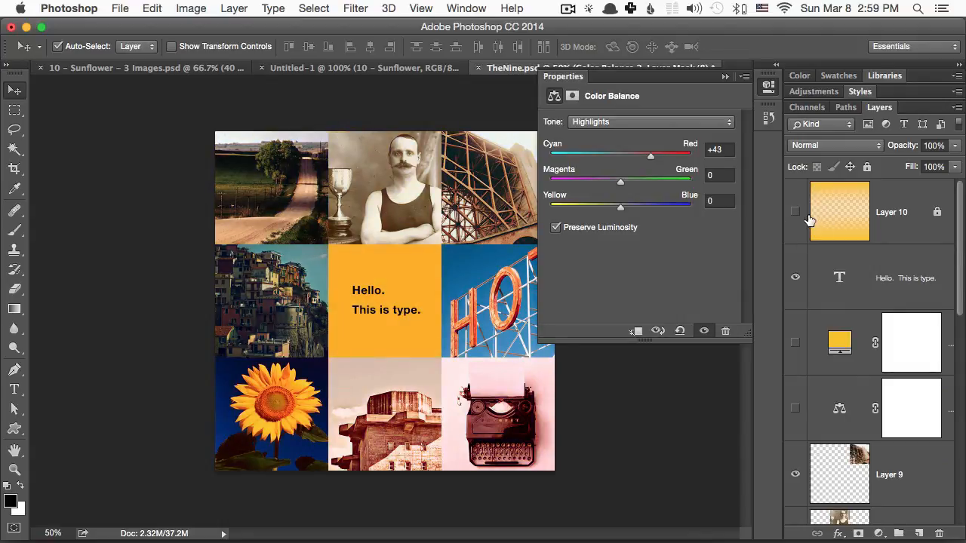
{"action": "scroll", "coordinate": [884, 404], "scroll_direction": "down", "scroll_amount": 5}
{"action": "left_click", "coordinate": [855, 338]}
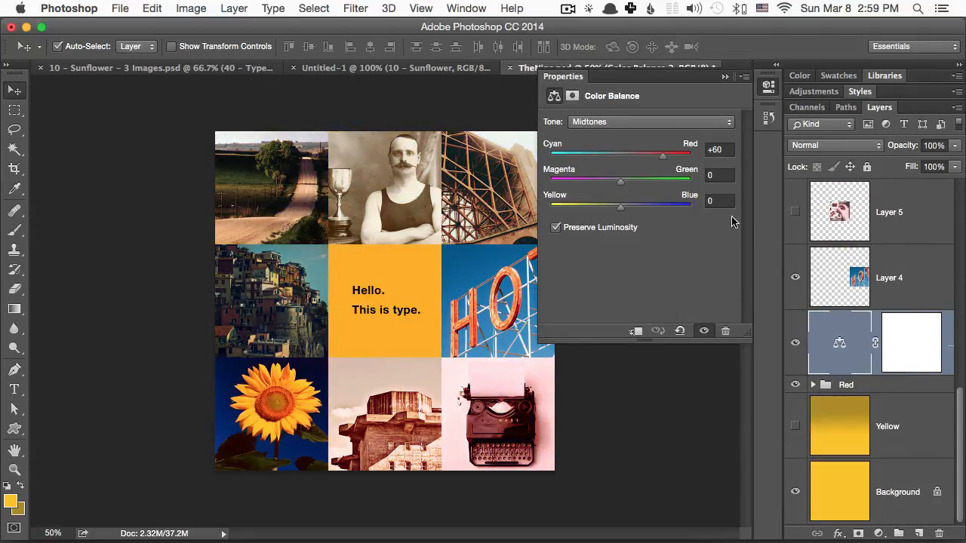
Step: Set the Color Balance Cyan–Red value to +32 for the midtones and +23 for the highlights
{"action": "left_click_drag", "start_coordinate": [657, 157], "coordinate": [641, 156]}
{"action": "left_click", "coordinate": [642, 121]}
{"action": "left_click", "coordinate": [638, 134]}
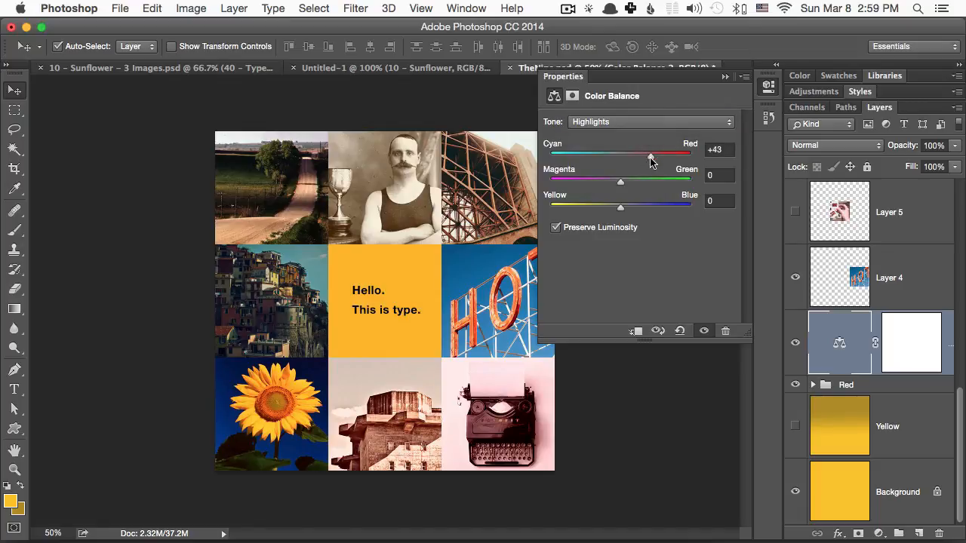
{"action": "left_click_drag", "start_coordinate": [653, 159], "coordinate": [635, 159]}
Step: Set the shadows' Cyan–Red value to +28 and the midtones' Magenta–Green value to -32
{"action": "left_click", "coordinate": [628, 123]}
{"action": "left_click", "coordinate": [630, 98]}
{"action": "left_click_drag", "start_coordinate": [642, 160], "coordinate": [597, 184]}
{"action": "left_click", "coordinate": [620, 122]}
{"action": "left_click", "coordinate": [621, 132]}
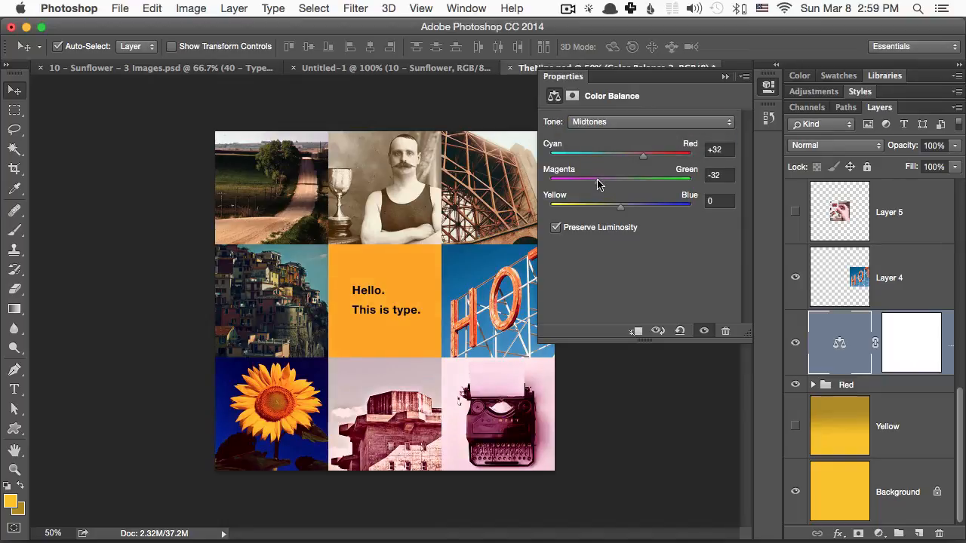
Step: Set the Color Balance Magenta–Green value to -4 for the midtones and +1 for the shadows
{"action": "left_click", "coordinate": [632, 123]}
{"action": "left_click", "coordinate": [630, 133]}
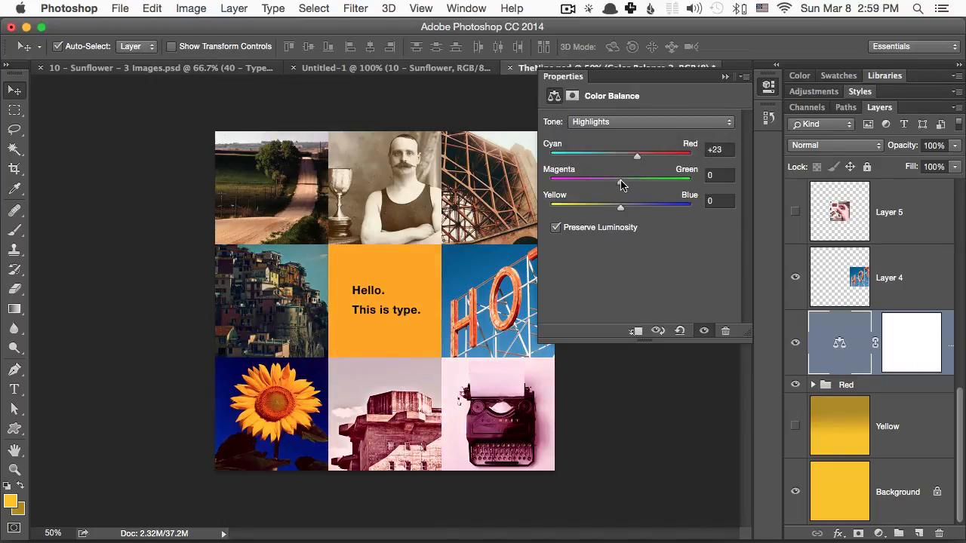
{"action": "left_click_drag", "start_coordinate": [606, 185], "coordinate": [614, 187]}
{"action": "left_click", "coordinate": [617, 127]}
{"action": "left_click", "coordinate": [620, 110]}
{"action": "left_click", "coordinate": [626, 122]}
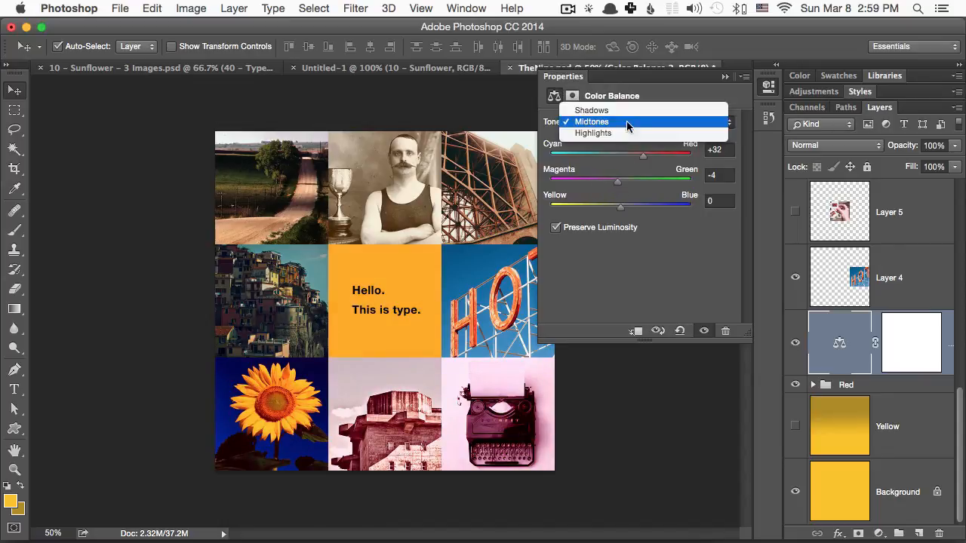
{"action": "left_click", "coordinate": [621, 110]}
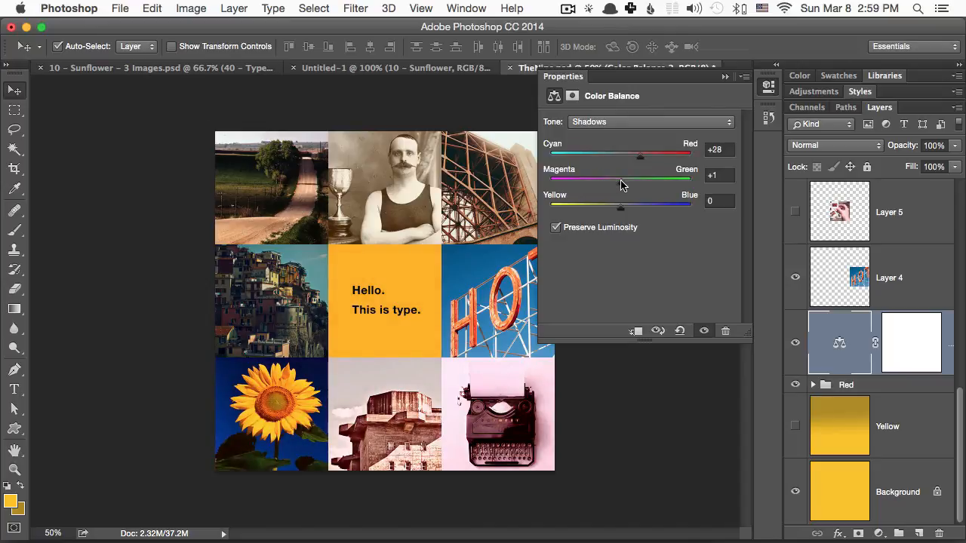
Step: Compare the image with and without the Color Balance adjustment layer, leaving that layer hidden
{"action": "left_click", "coordinate": [801, 346]}
{"action": "left_click", "coordinate": [802, 345]}
{"action": "left_click", "coordinate": [802, 345]}
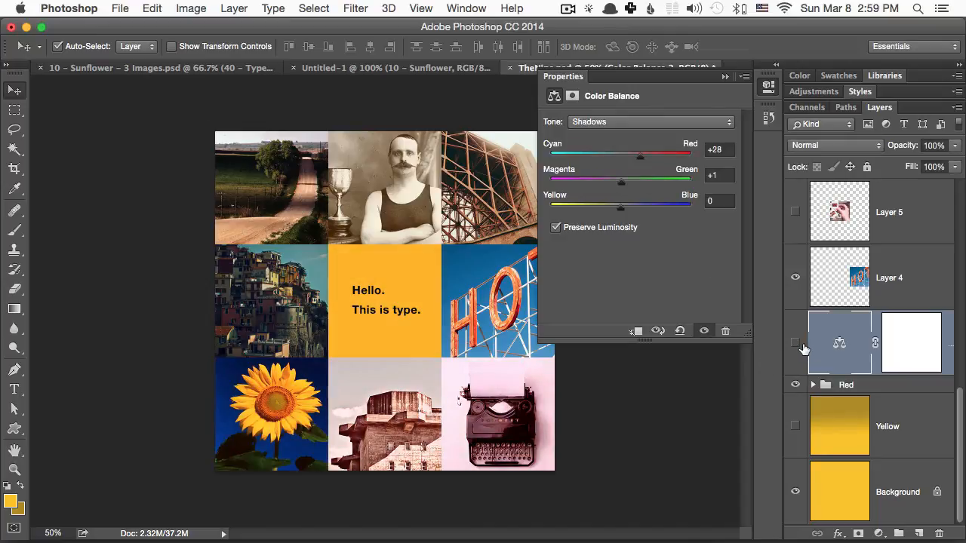
{"action": "left_click", "coordinate": [802, 345]}
{"action": "left_click", "coordinate": [801, 345]}
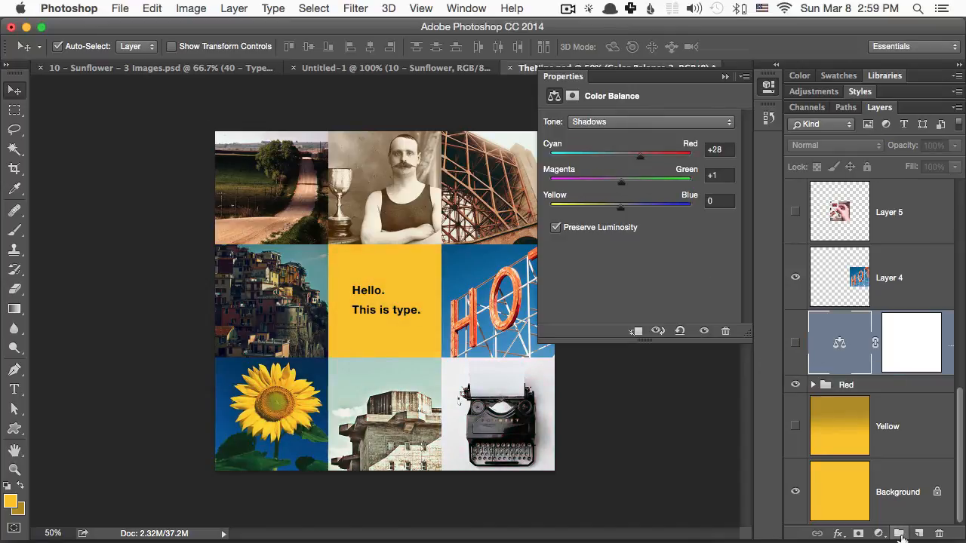
Step: Add a Solid Color fill layer in a slightly darkened red above the Color Balance layer
{"action": "left_click", "coordinate": [878, 533]}
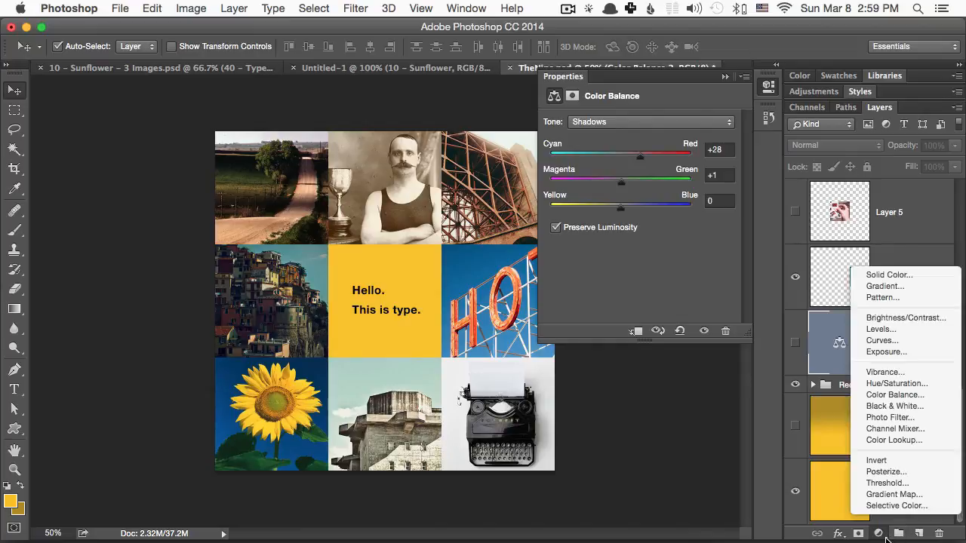
{"action": "left_click", "coordinate": [882, 274]}
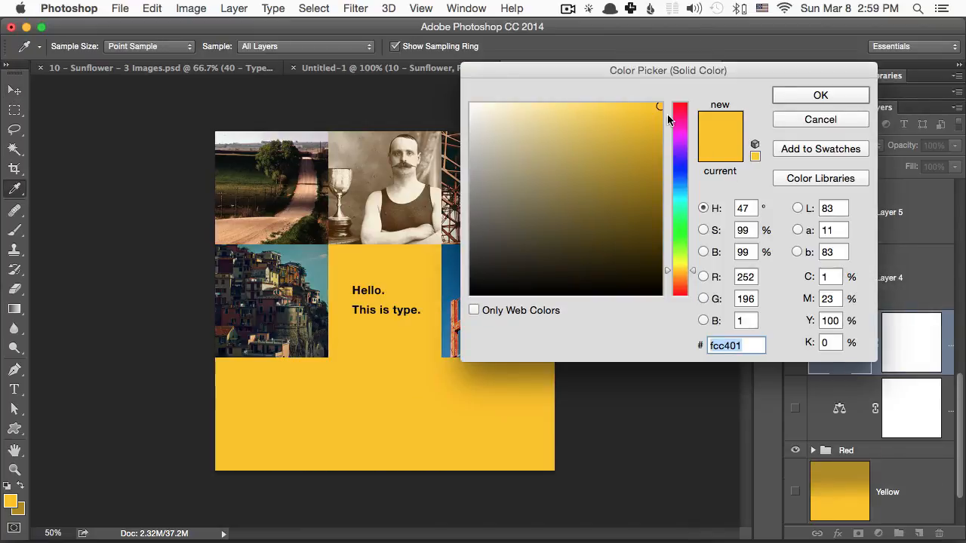
{"action": "left_click_drag", "start_coordinate": [671, 120], "coordinate": [678, 79]}
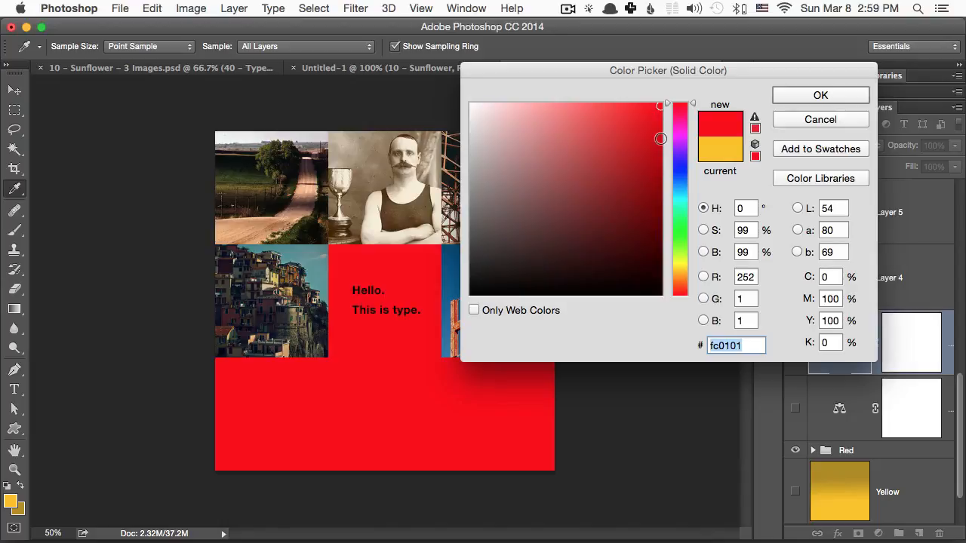
{"action": "left_click_drag", "start_coordinate": [660, 138], "coordinate": [659, 138]}
{"action": "left_click", "coordinate": [833, 99]}
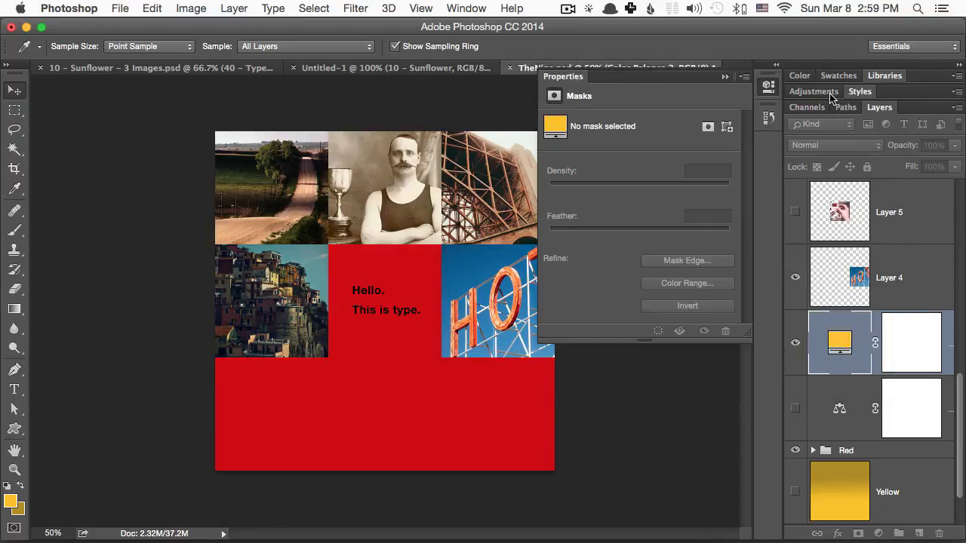
{"action": "key", "text": "v"}
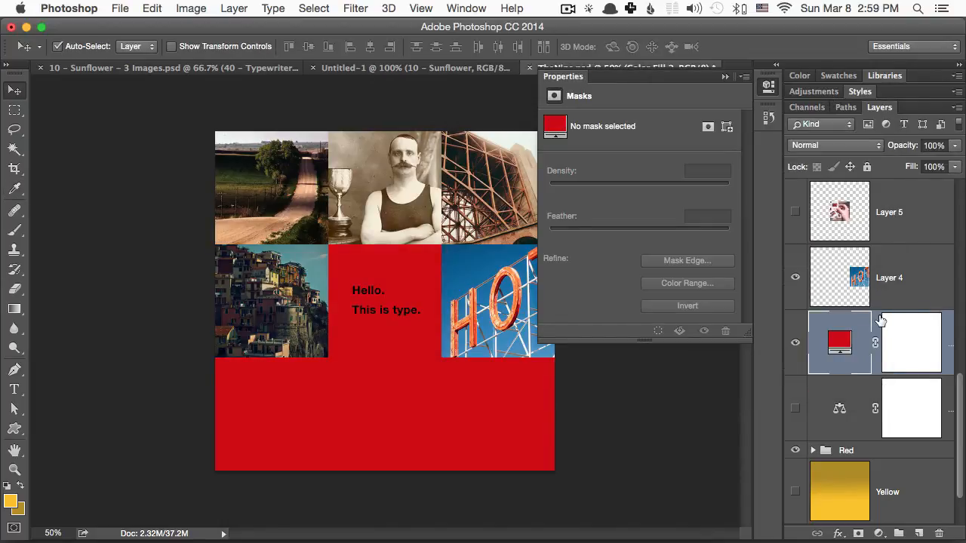
Step: Set the red fill layer's blend mode to Color and opacity to 81%, and compare the image with and without it
{"action": "left_click", "coordinate": [811, 146]}
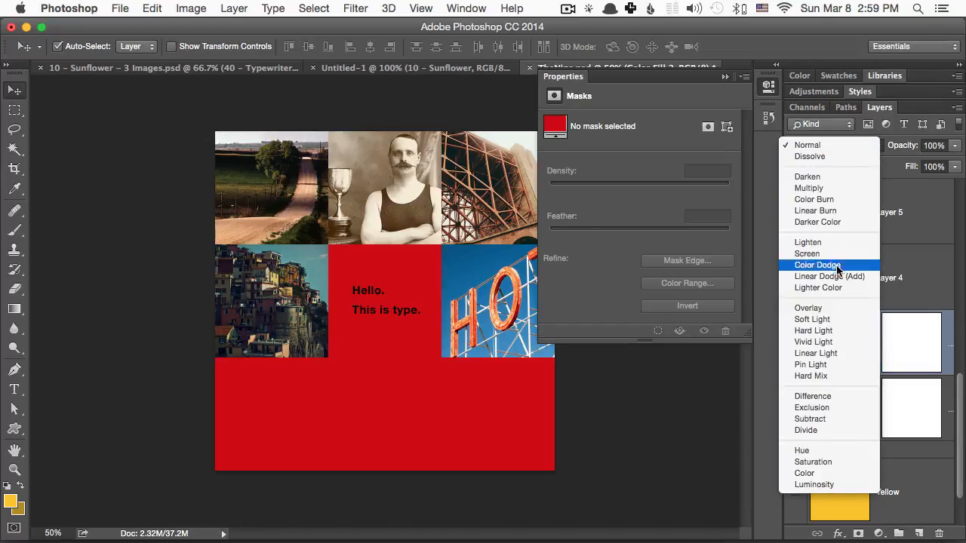
{"action": "left_click", "coordinate": [836, 475]}
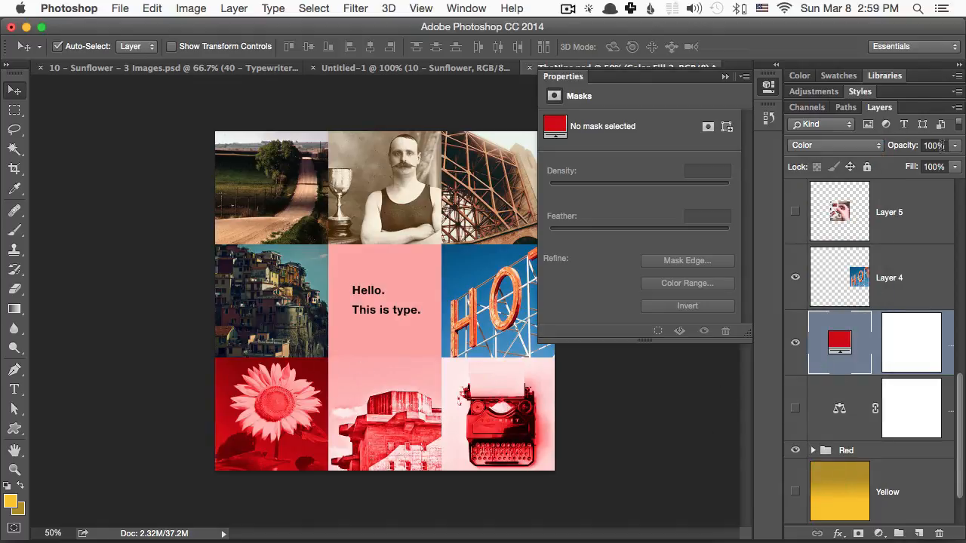
{"action": "left_click", "coordinate": [955, 146]}
{"action": "mouse_move", "coordinate": [950, 163]}
{"action": "left_mouse_down"}
{"action": "mouse_move", "coordinate": [934, 164]}
{"action": "mouse_move", "coordinate": [942, 163]}
{"action": "left_mouse_up"}
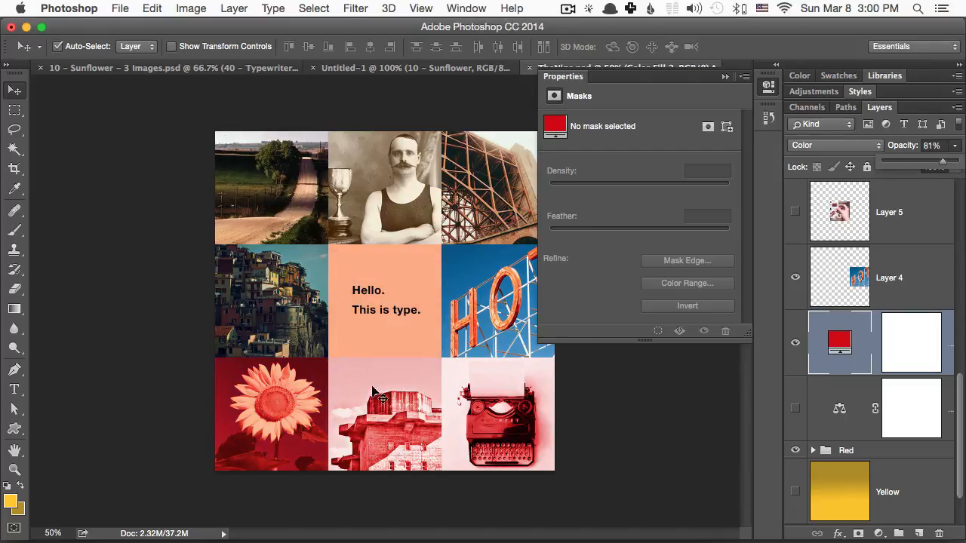
{"action": "left_click", "coordinate": [796, 343]}
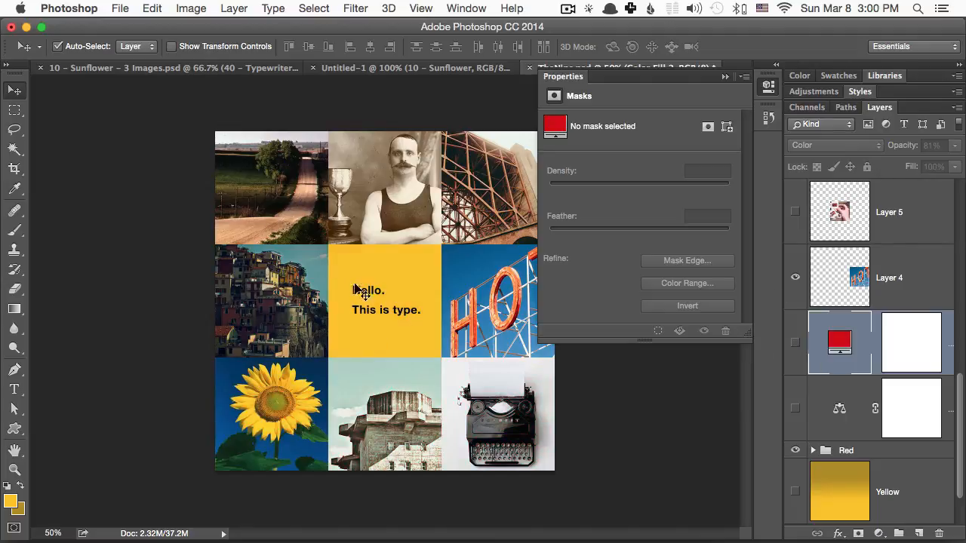
{"action": "left_click", "coordinate": [795, 343]}
Step: Hide the remaining visible image layers of the middle and top rows, Layers 4 and 6 through 9
{"action": "scroll", "coordinate": [809, 287], "scroll_direction": "up", "scroll_amount": 3}
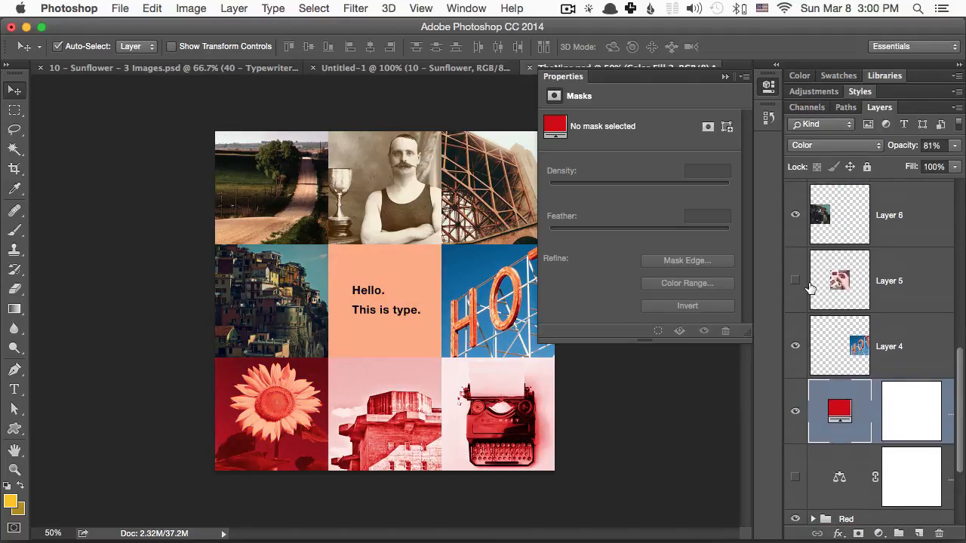
{"action": "left_click", "coordinate": [795, 347]}
{"action": "left_click", "coordinate": [796, 215]}
{"action": "scroll", "coordinate": [797, 226], "scroll_direction": "up", "scroll_amount": 3}
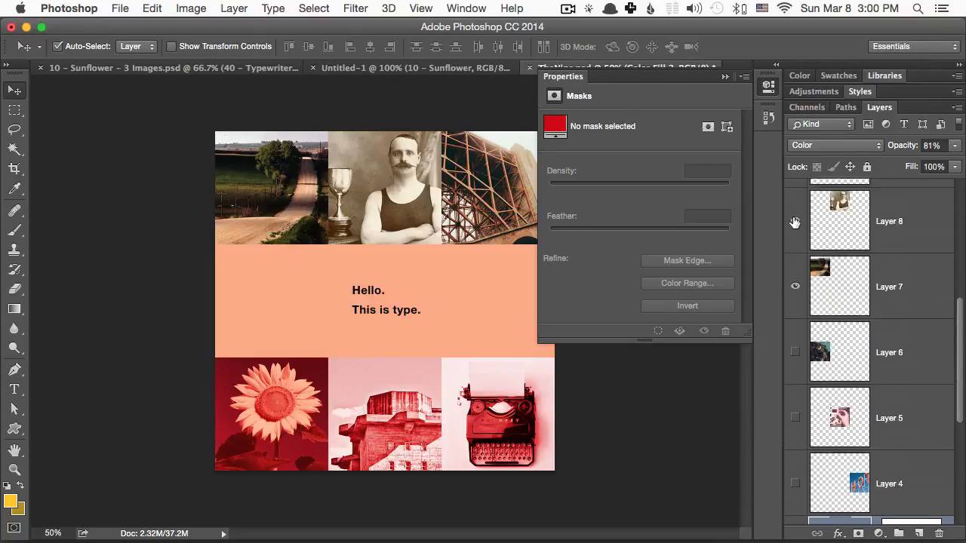
{"action": "left_click_drag", "start_coordinate": [797, 365], "coordinate": [797, 237]}
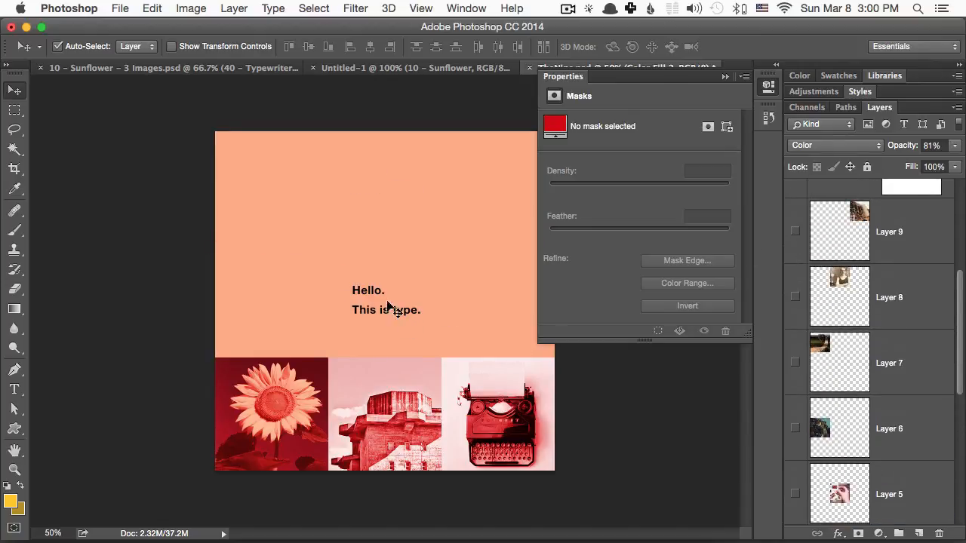
Step: Move the red fill layer below the Color Balance layer, directly above the Red group, and check which layers the group contains
{"action": "scroll", "coordinate": [856, 369], "scroll_direction": "down", "scroll_amount": 5}
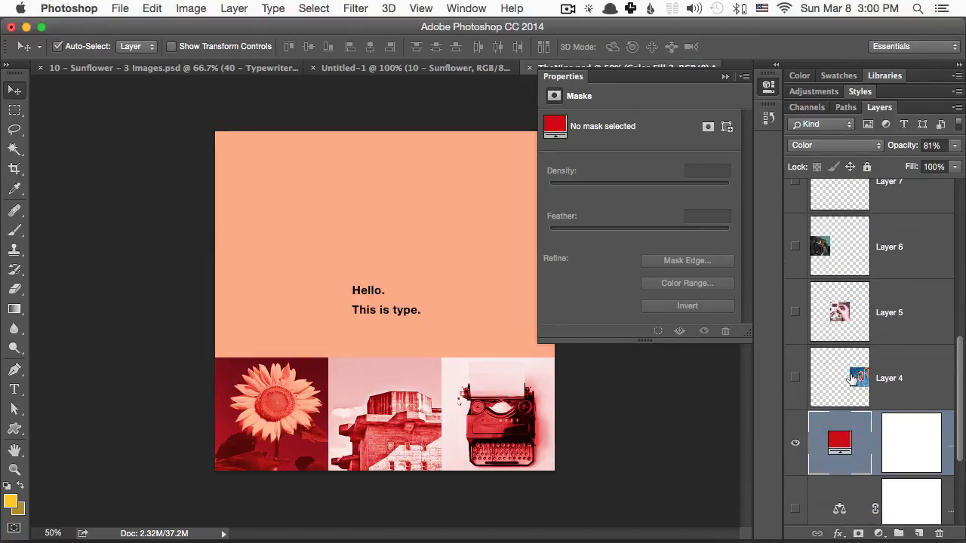
{"action": "scroll", "coordinate": [863, 365], "scroll_direction": "down", "scroll_amount": 4}
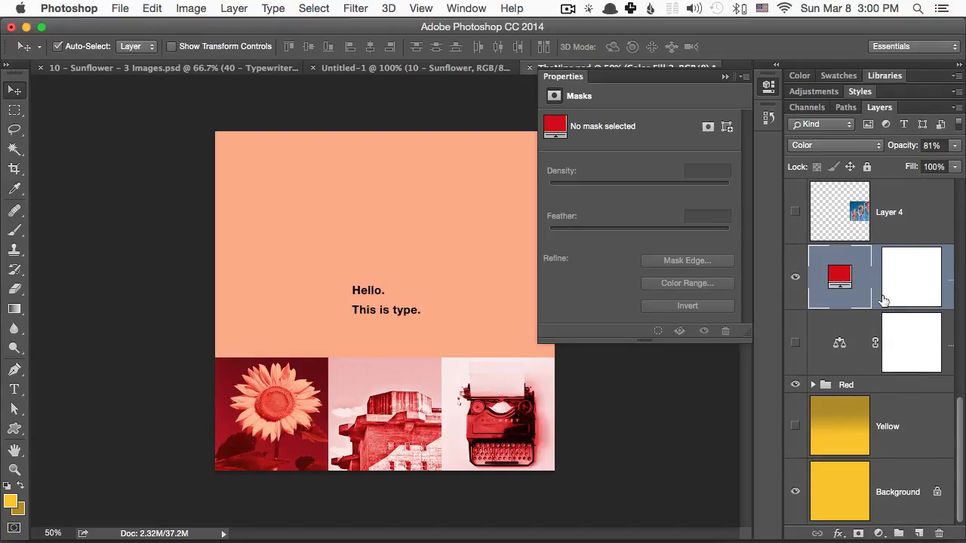
{"action": "left_click_drag", "start_coordinate": [874, 286], "coordinate": [834, 373]}
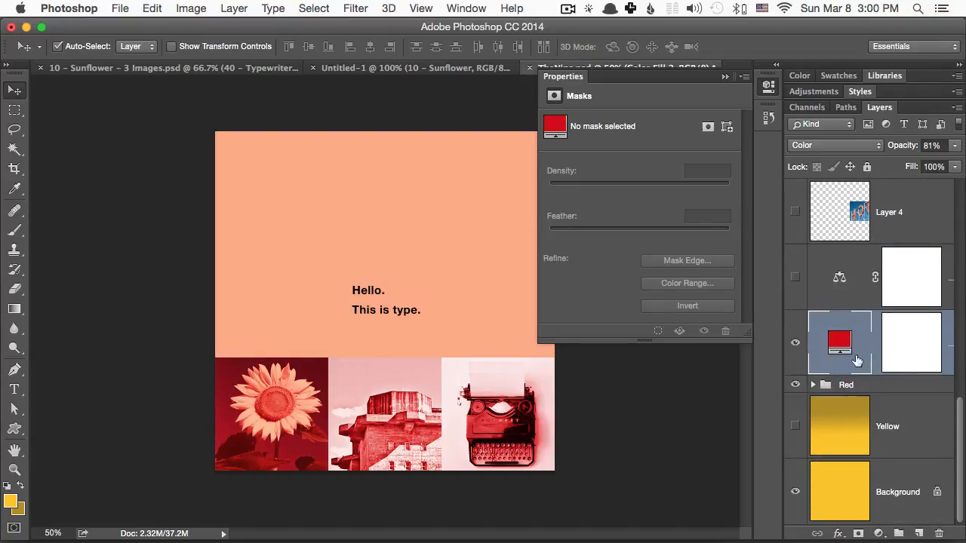
{"action": "left_click", "coordinate": [814, 385]}
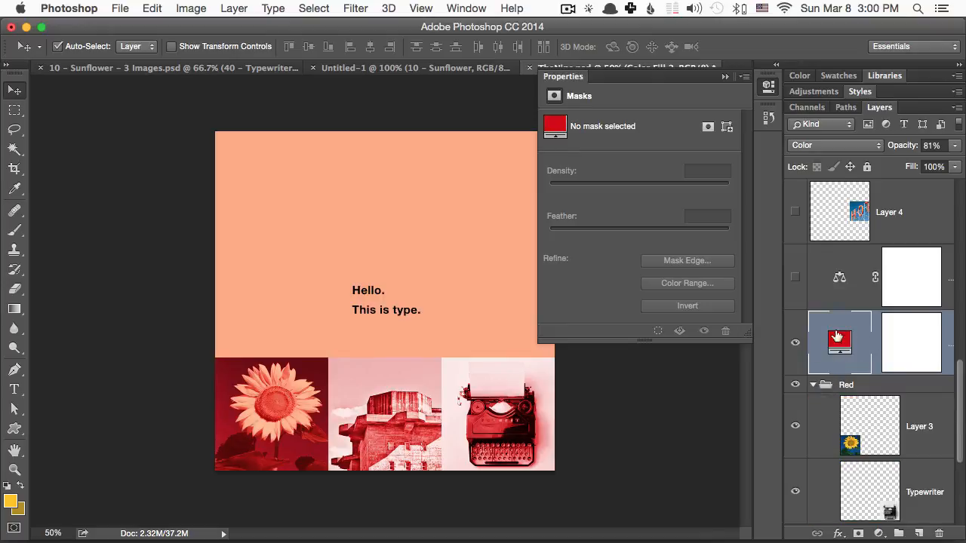
{"action": "left_click", "coordinate": [725, 76]}
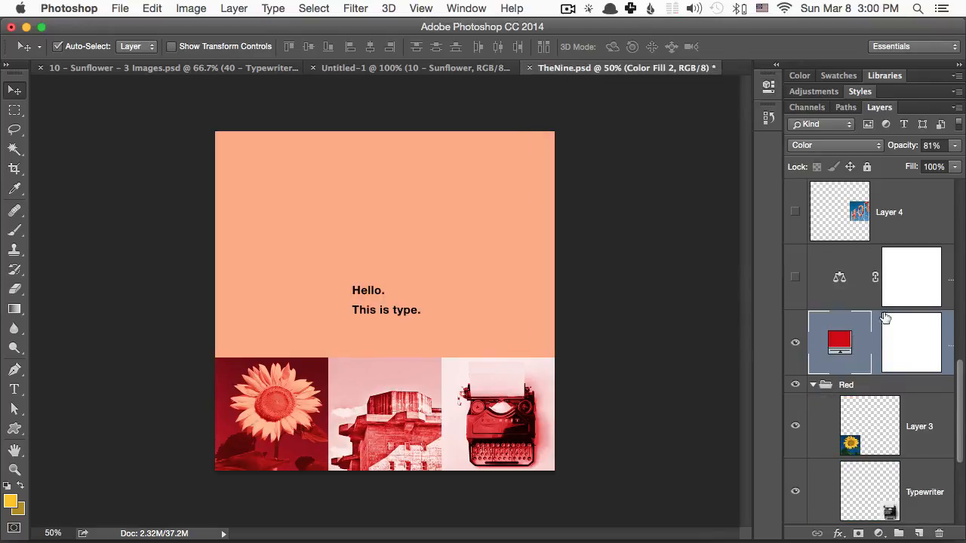
{"action": "left_click", "coordinate": [808, 388]}
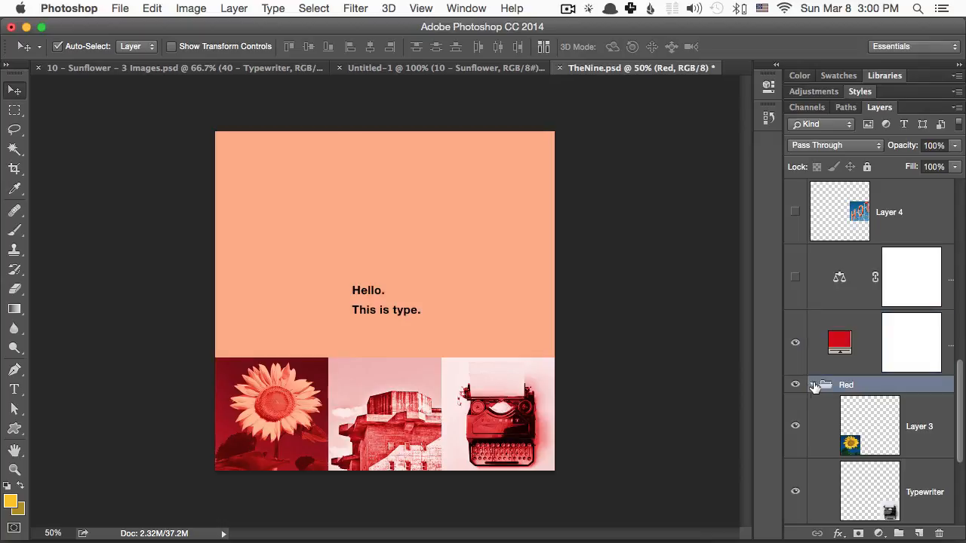
{"action": "left_click", "coordinate": [813, 385]}
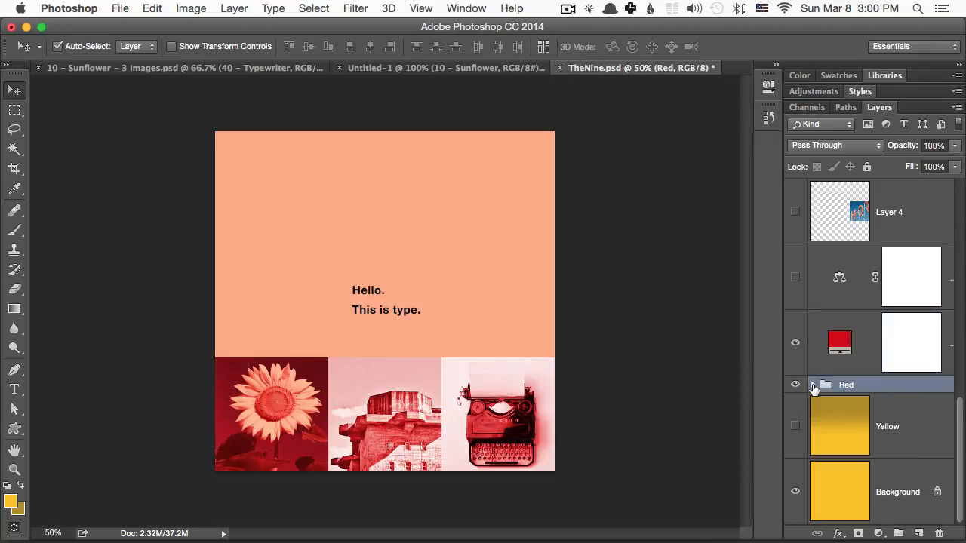
Step: Create a clipping mask that limits the red fill layer to the Red group
{"action": "left_click", "coordinate": [864, 347]}
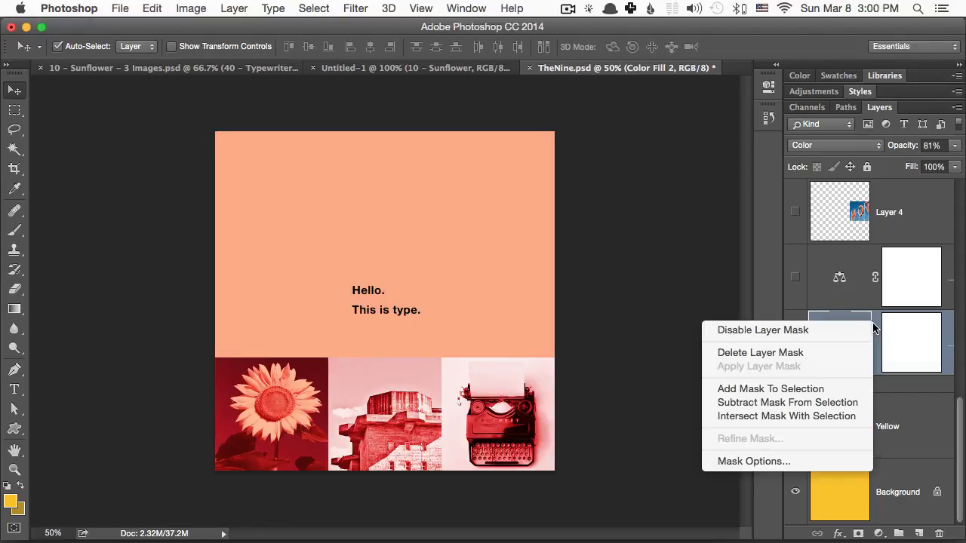
{"action": "left_click", "coordinate": [877, 323]}
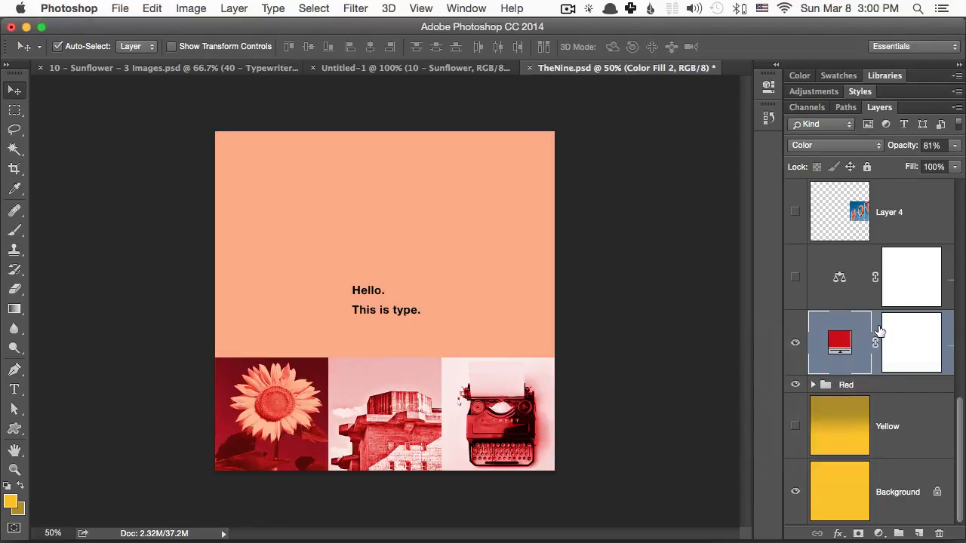
{"action": "right_click", "coordinate": [879, 322]}
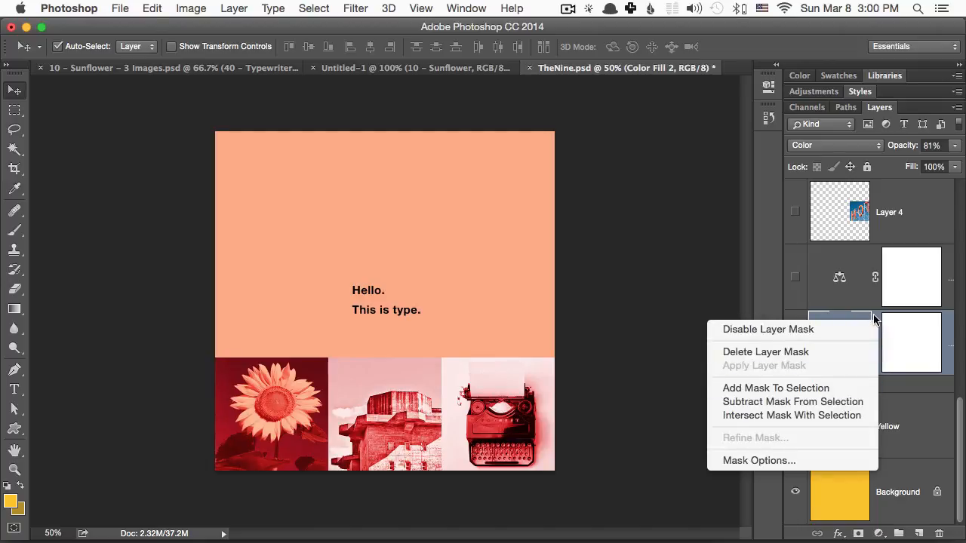
{"action": "left_click", "coordinate": [926, 325]}
{"action": "right_click", "coordinate": [947, 320]}
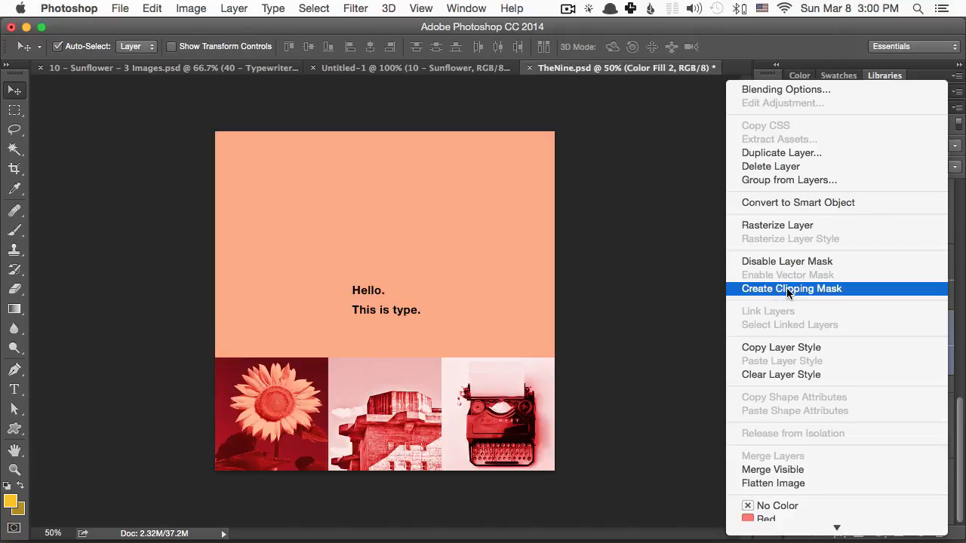
{"action": "left_click", "coordinate": [789, 289]}
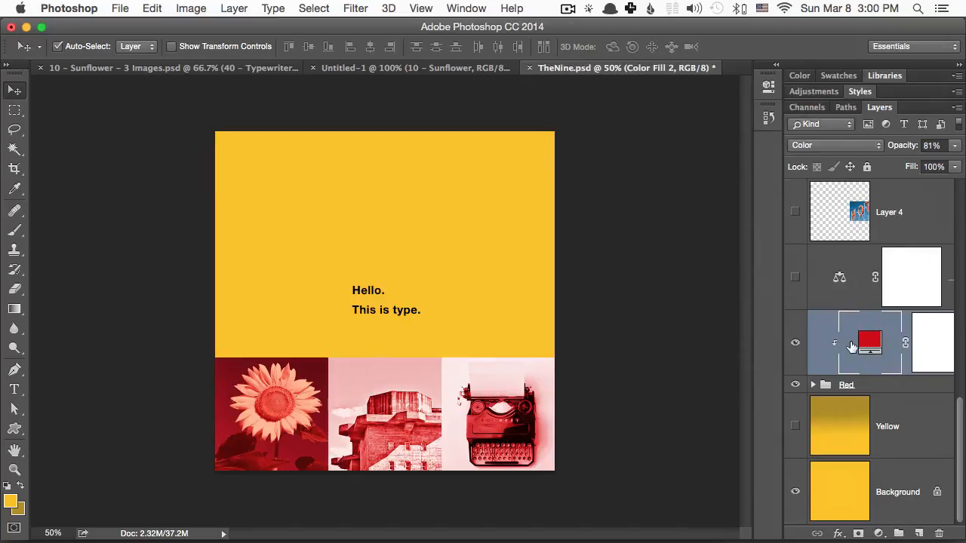
Step: Undo the clipping mask and recreate it at the boundary between the red fill layer and the Red group
{"action": "key", "text": "super+z"}
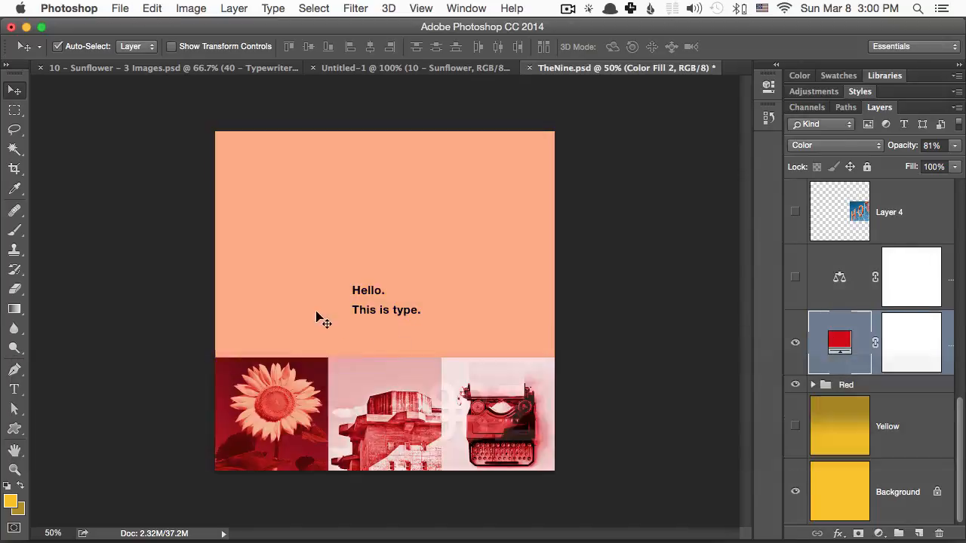
{"action": "key", "text": "super+z"}
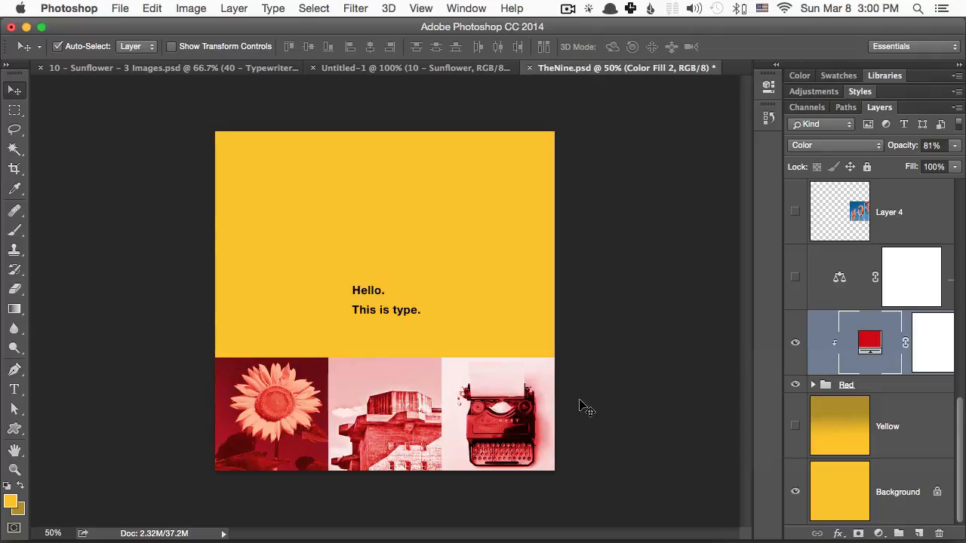
{"action": "key", "text": "super+z"}
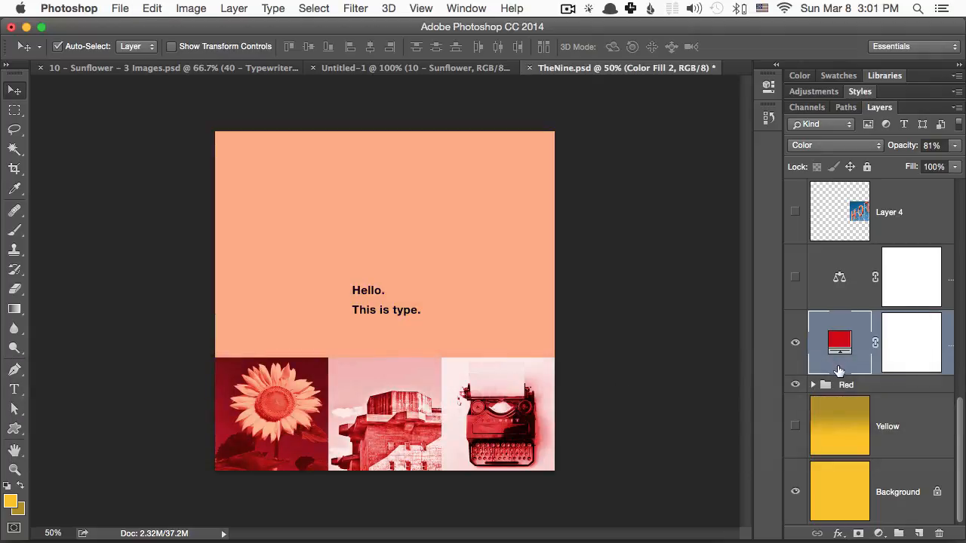
{"action": "key", "text": "alt"}
{"action": "left_click", "coordinate": [834, 372], "text": "alt"}
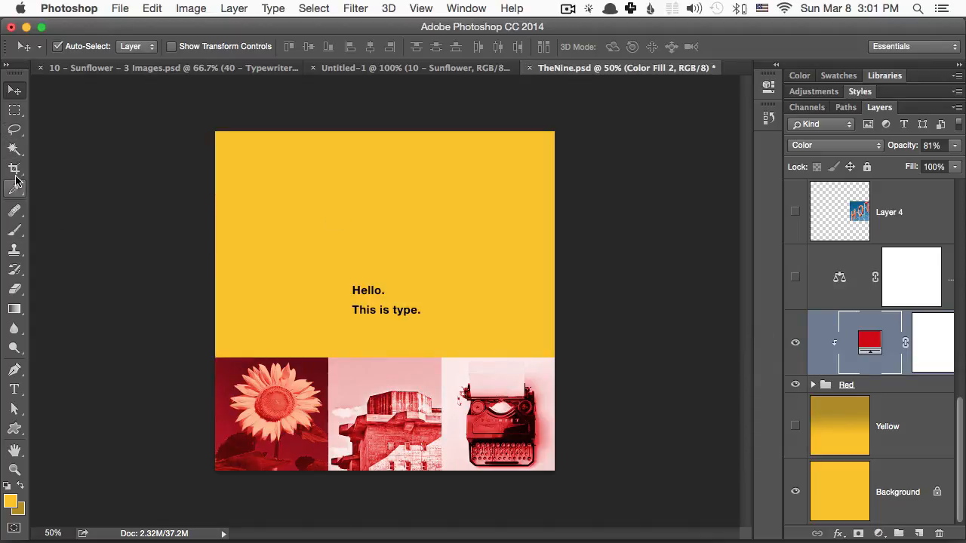
Step: Add the text "Example" in Helvetica Neue Bold above the "Hello." text and recolor it blue
{"action": "left_click", "coordinate": [14, 390]}
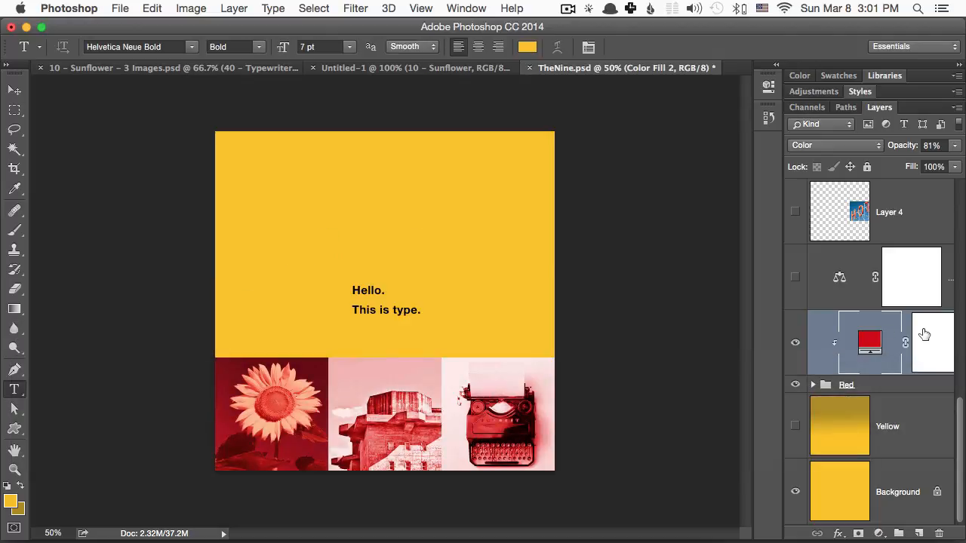
{"action": "left_click", "coordinate": [382, 251]}
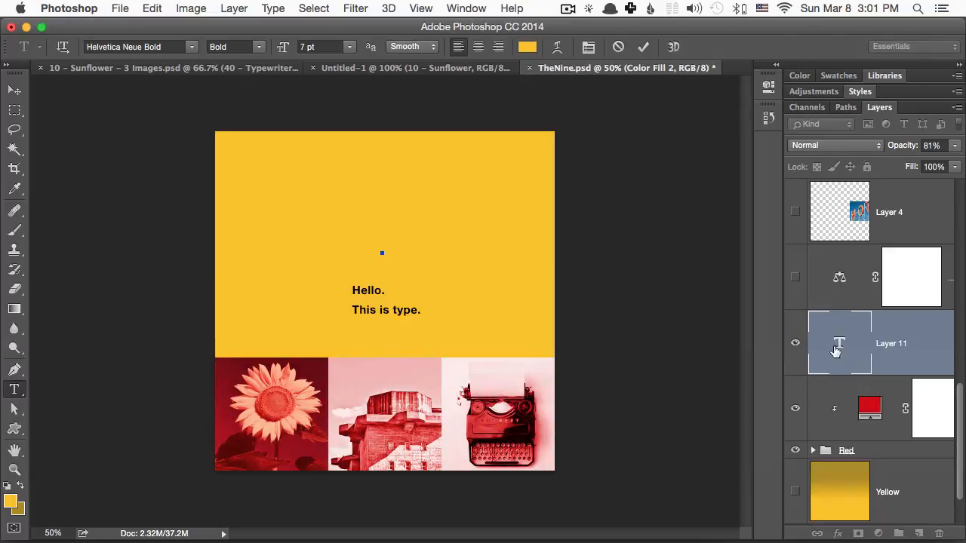
{"action": "type", "text": "Expe"}
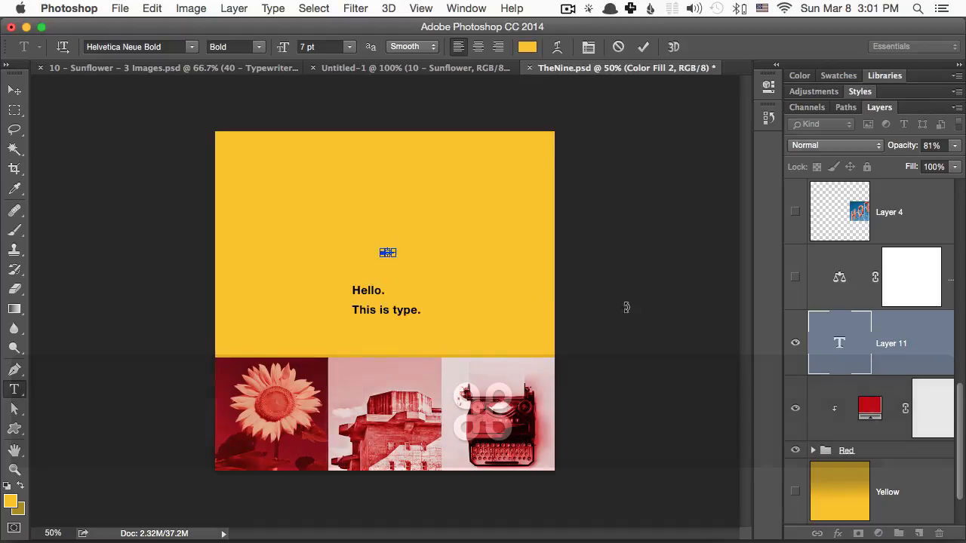
{"action": "key", "text": "super+a"}
{"action": "left_click", "coordinate": [524, 50]}
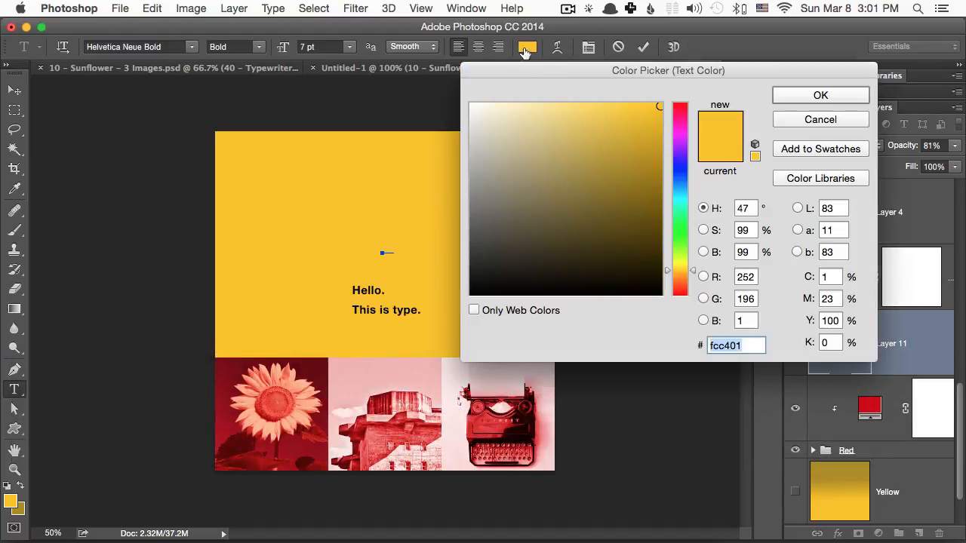
{"action": "left_click", "coordinate": [683, 165]}
{"action": "left_click_drag", "start_coordinate": [648, 142], "coordinate": [672, 99]}
{"action": "left_click", "coordinate": [810, 97]}
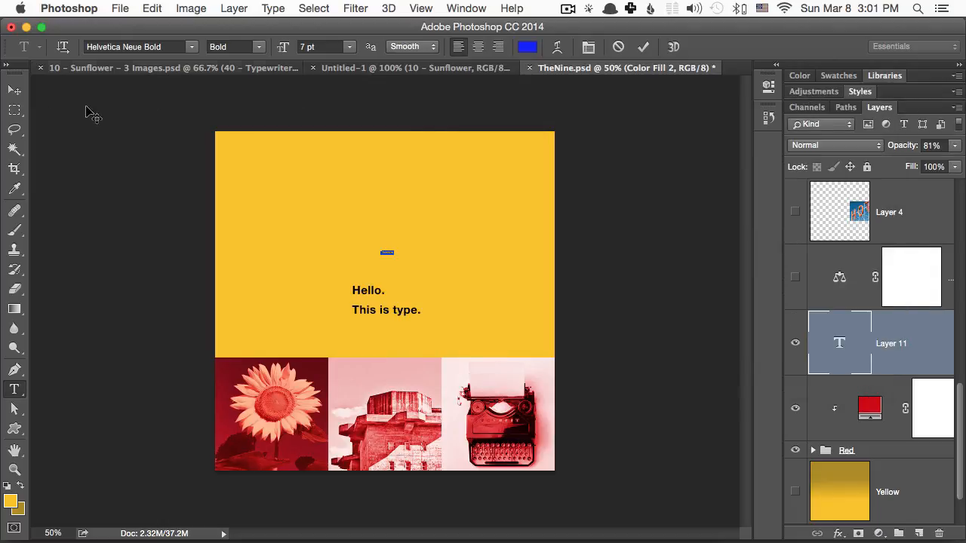
Step: Enlarge the Example text to span about two-thirds of the canvas width and overlap it with the Layer 4 image
{"action": "left_click", "coordinate": [14, 90]}
{"action": "key", "text": "super+t"}
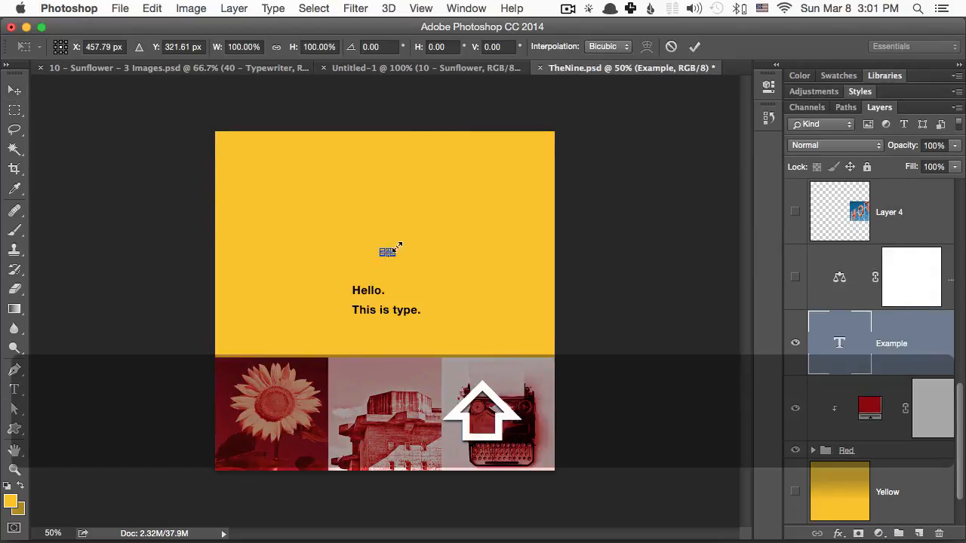
{"action": "left_click_drag", "start_coordinate": [397, 248], "coordinate": [496, 169]}
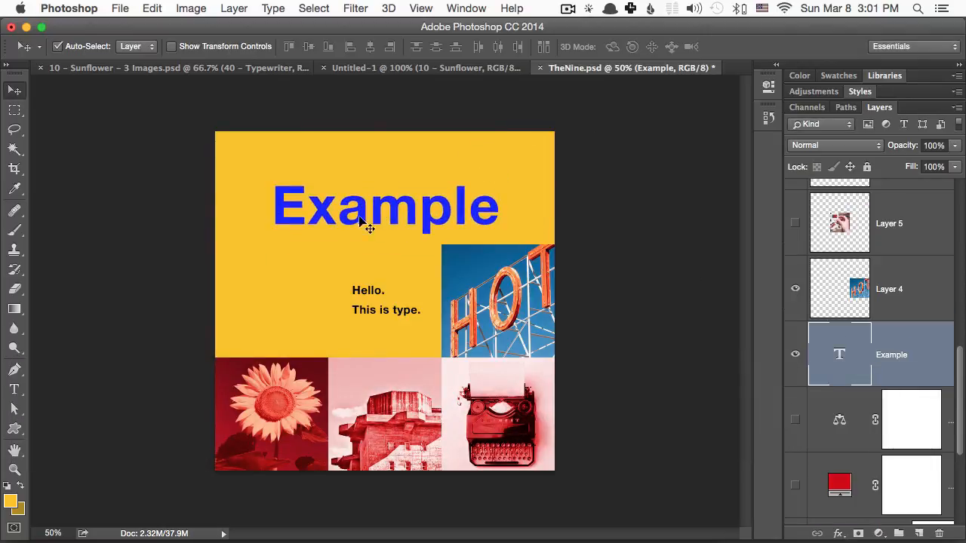
{"action": "left_click_drag", "start_coordinate": [381, 209], "coordinate": [478, 296]}
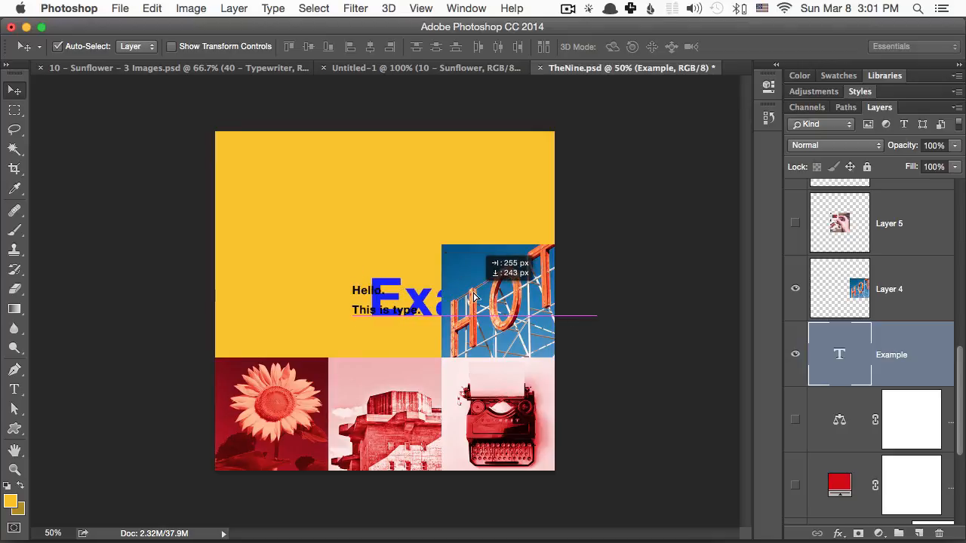
{"action": "left_click_drag", "start_coordinate": [558, 270], "coordinate": [520, 250]}
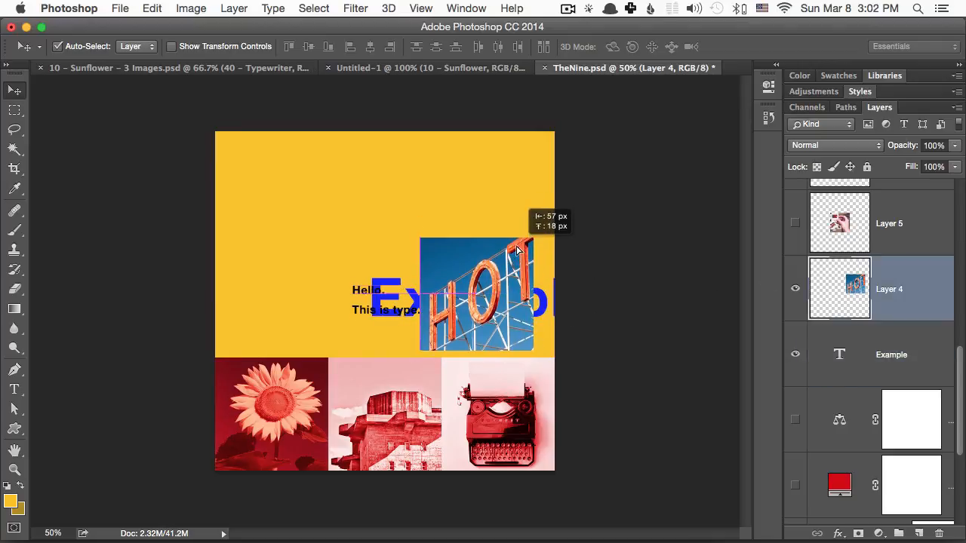
Step: Clip Layer 4 to the Example text and shift the image over the word's first letters
{"action": "right_click", "coordinate": [935, 289]}
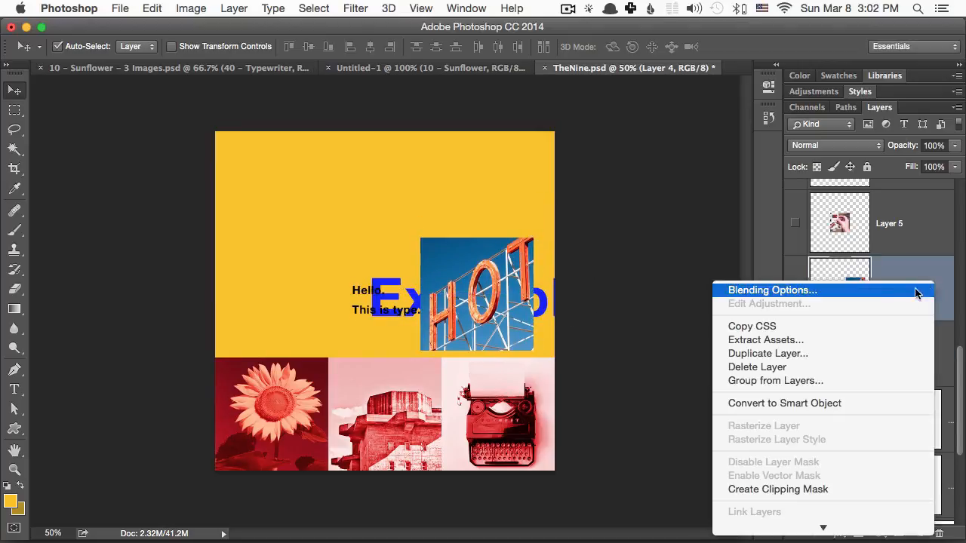
{"action": "left_click", "coordinate": [840, 489]}
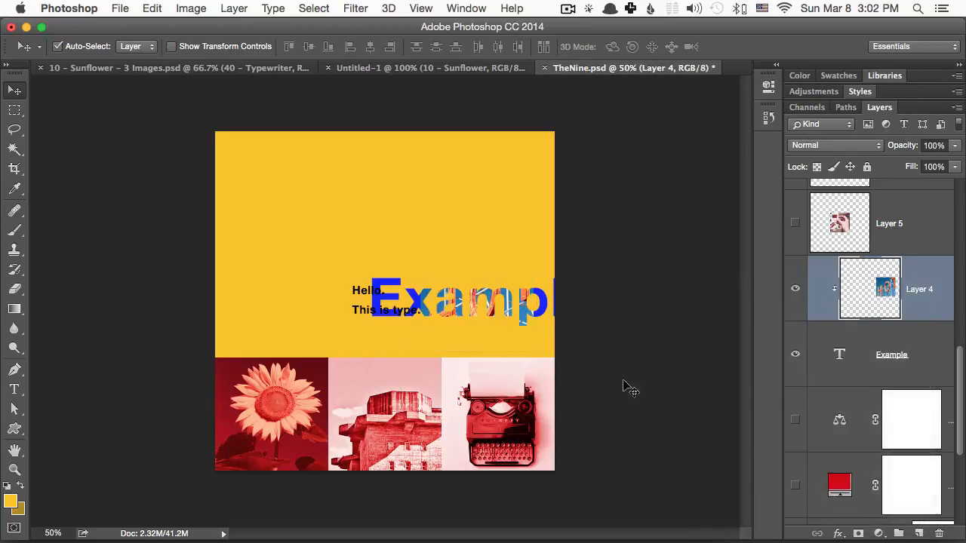
{"action": "mouse_move", "coordinate": [489, 300]}
{"action": "left_mouse_down"}
{"action": "mouse_move", "coordinate": [448, 300]}
{"action": "mouse_move", "coordinate": [495, 300]}
{"action": "left_mouse_up"}
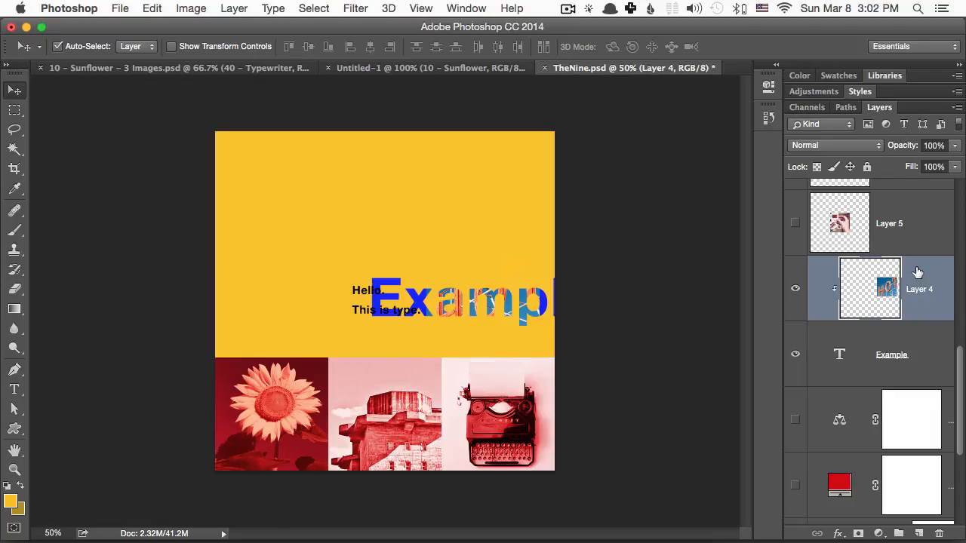
{"action": "left_click_drag", "start_coordinate": [440, 293], "coordinate": [400, 291]}
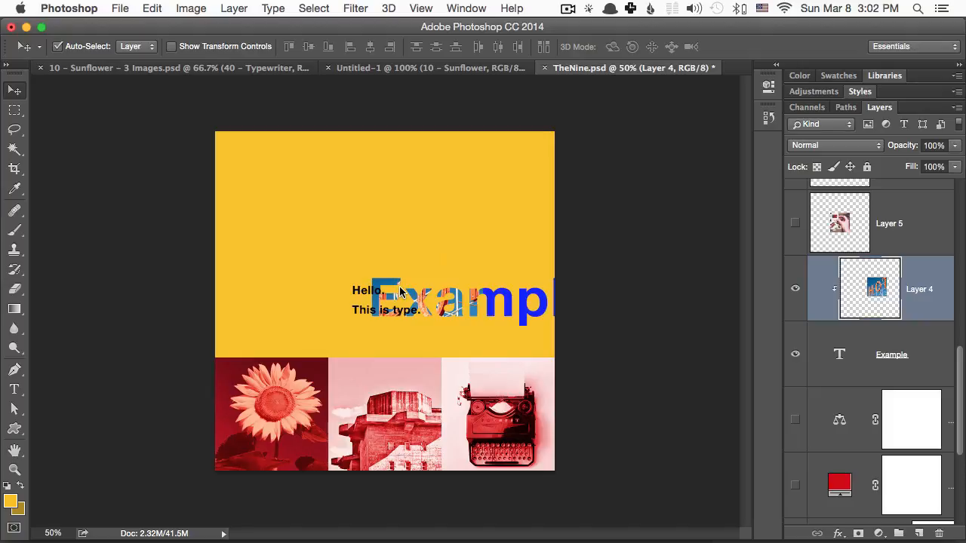
Step: Toggle the clipped red fill and the clipped Layer 4 off and on to compare the two clipping masks
{"action": "scroll", "coordinate": [909, 451], "scroll_direction": "down", "scroll_amount": 5}
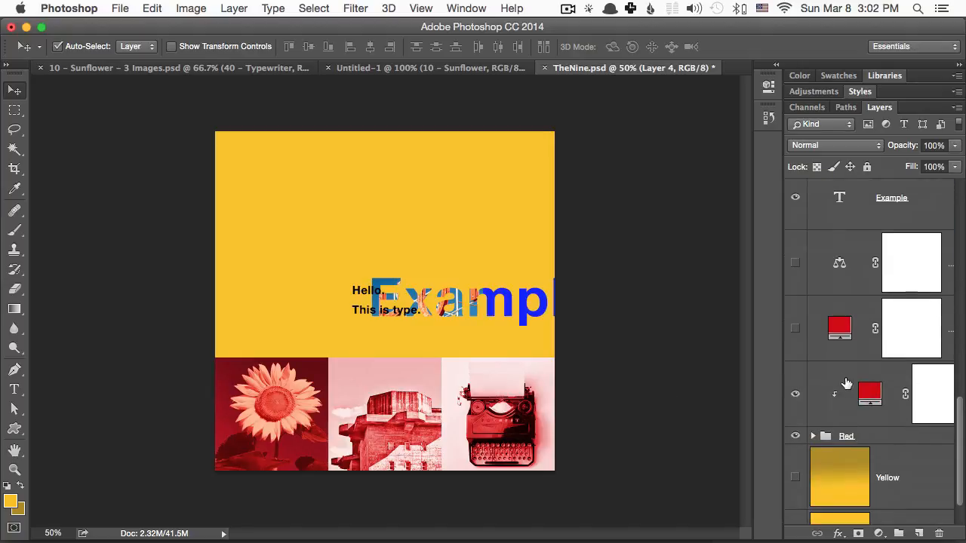
{"action": "left_click", "coordinate": [794, 393]}
{"action": "left_click", "coordinate": [795, 393]}
{"action": "scroll", "coordinate": [874, 287], "scroll_direction": "up", "scroll_amount": 5}
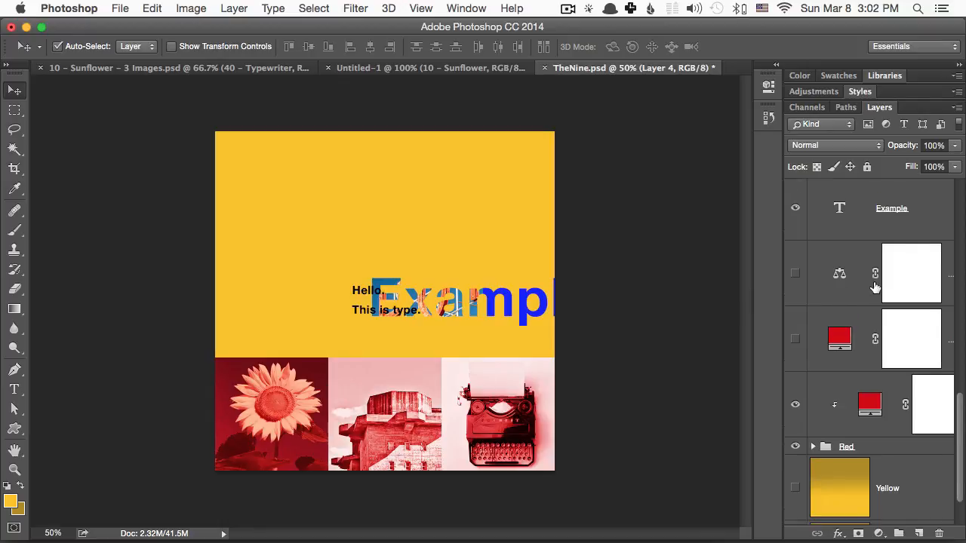
{"action": "left_click", "coordinate": [795, 320]}
{"action": "left_click", "coordinate": [795, 320]}
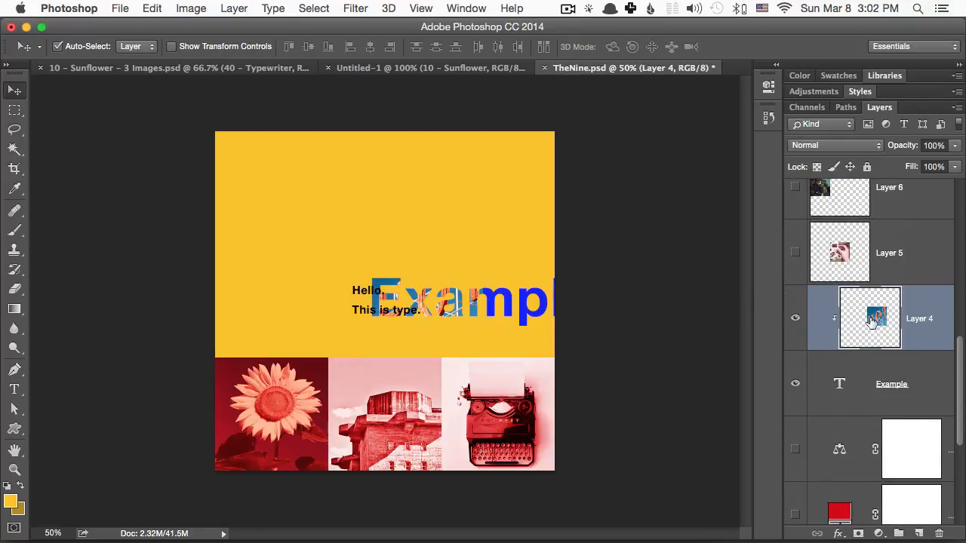
Step: Release Layer 4's clipping mask, delete the Example text layer, and return the image to its middle-row cell
{"action": "right_click", "coordinate": [930, 296]}
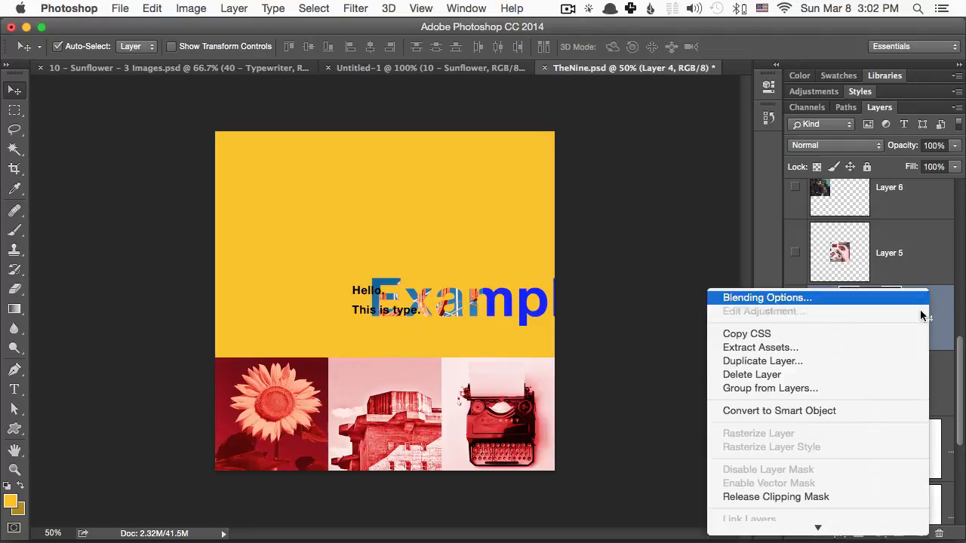
{"action": "left_click", "coordinate": [825, 498]}
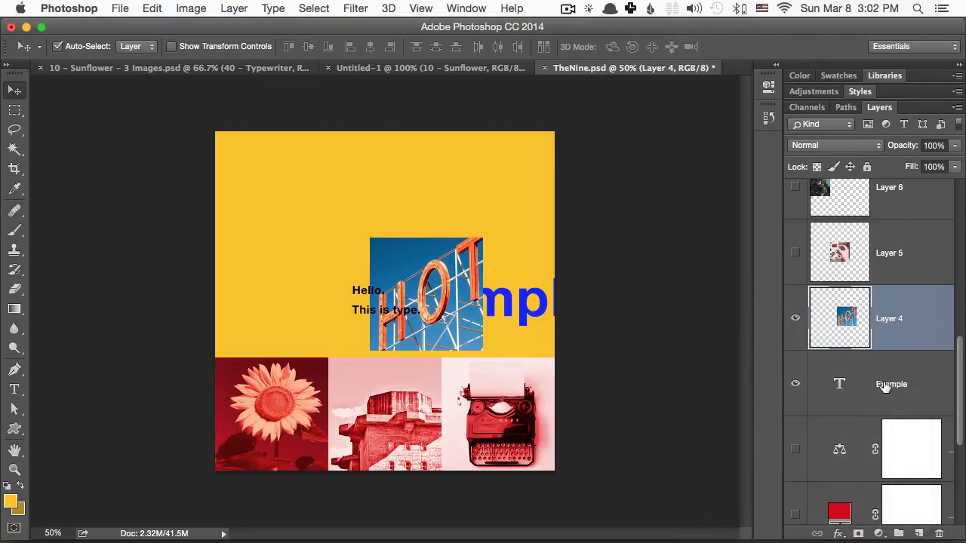
{"action": "left_click_drag", "start_coordinate": [885, 387], "coordinate": [939, 534]}
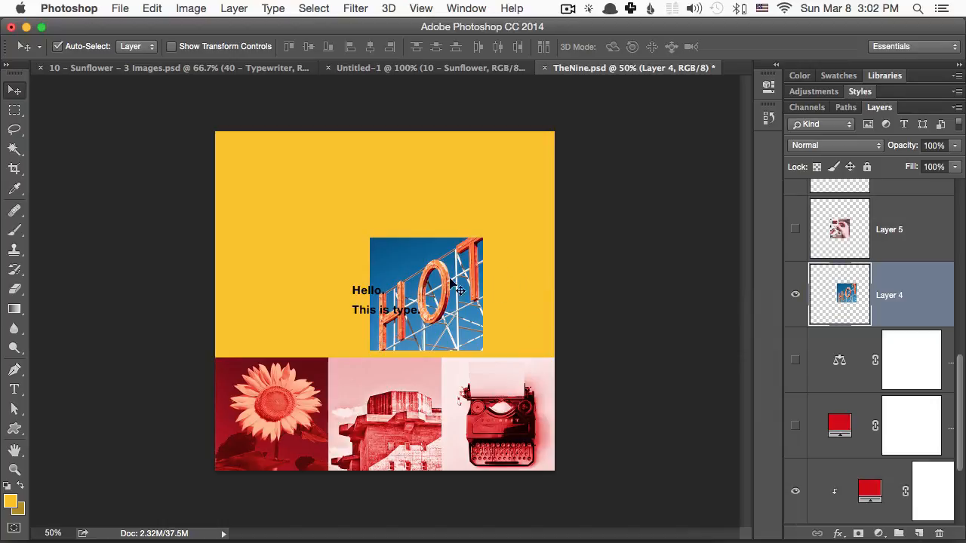
{"action": "left_click_drag", "start_coordinate": [453, 285], "coordinate": [525, 292]}
Step: Delete the hidden, unclipped red fill layer between the Color Balance layer and the clipped red fill
{"action": "scroll", "coordinate": [880, 456], "scroll_direction": "down", "scroll_amount": 3}
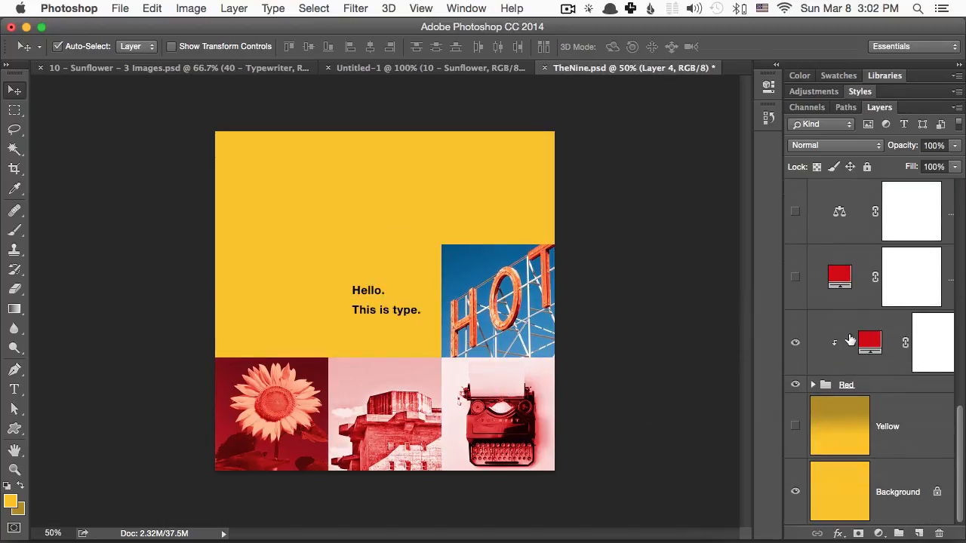
{"action": "left_click", "coordinate": [856, 264]}
{"action": "key", "text": "BackSpace"}
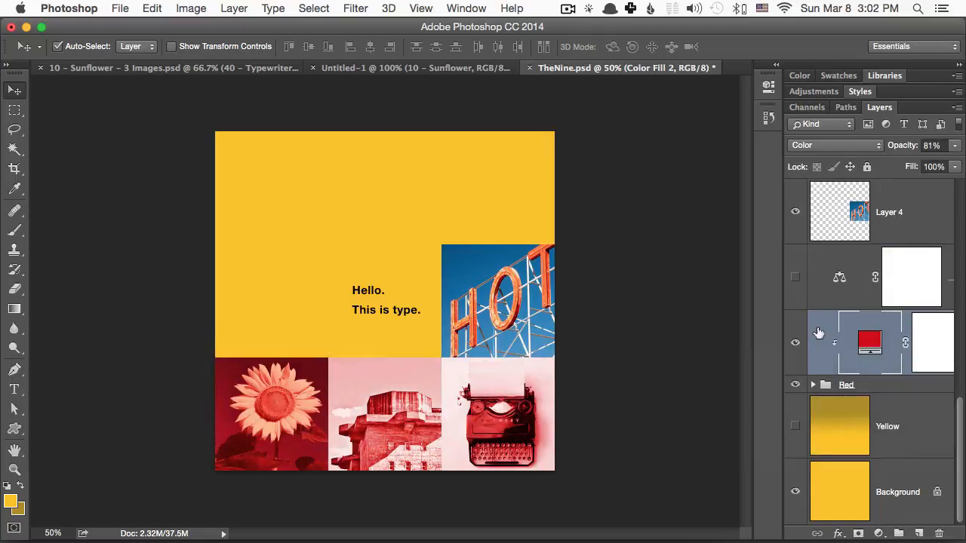
Step: Show Layers 6 through 9 again, leaving Layer 5 hidden so the centre cell stays plain yellow
{"action": "scroll", "coordinate": [821, 289], "scroll_direction": "up", "scroll_amount": 3}
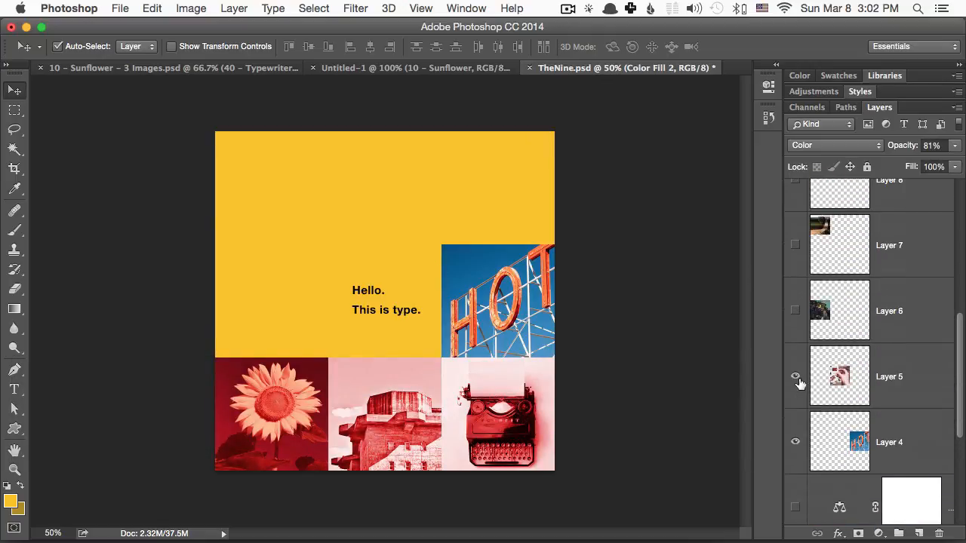
{"action": "left_click", "coordinate": [796, 377]}
{"action": "left_click", "coordinate": [796, 311]}
{"action": "left_click", "coordinate": [795, 246]}
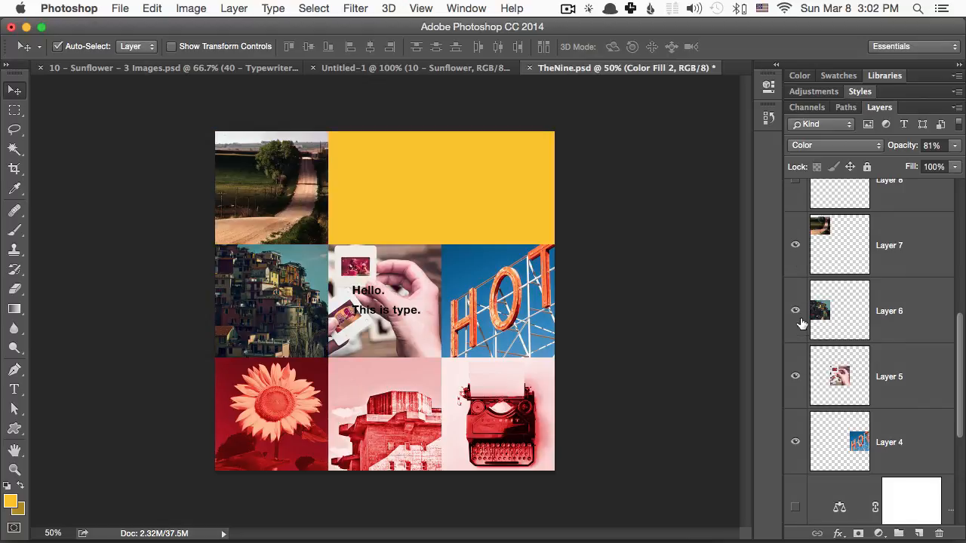
{"action": "left_click", "coordinate": [796, 377]}
{"action": "scroll", "coordinate": [797, 194], "scroll_direction": "up", "scroll_amount": 2}
{"action": "scroll", "coordinate": [801, 386], "scroll_direction": "down", "scroll_amount": 1}
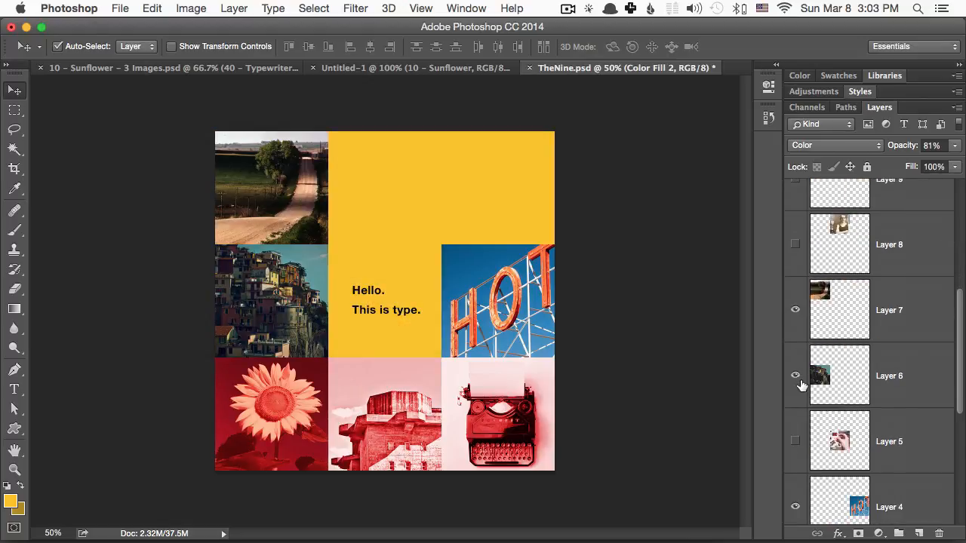
{"action": "left_click", "coordinate": [797, 447]}
{"action": "left_click", "coordinate": [797, 447]}
{"action": "scroll", "coordinate": [880, 371], "scroll_direction": "up", "scroll_amount": 3}
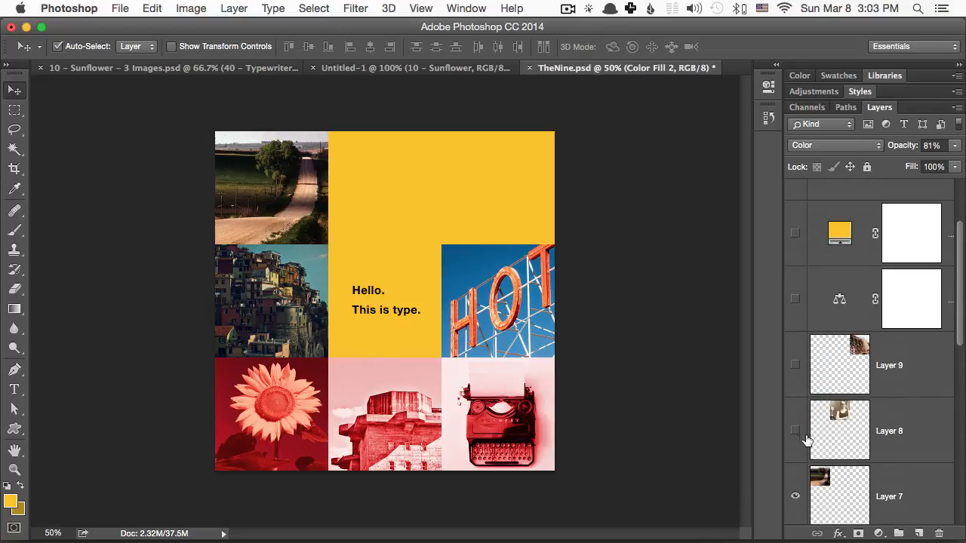
{"action": "left_click", "coordinate": [796, 431]}
{"action": "left_click", "coordinate": [795, 365]}
Step: Group Layers 4 through 9 and name the group Yellow
{"action": "left_click", "coordinate": [909, 366]}
{"action": "scroll", "coordinate": [909, 392], "scroll_direction": "down", "scroll_amount": 4}
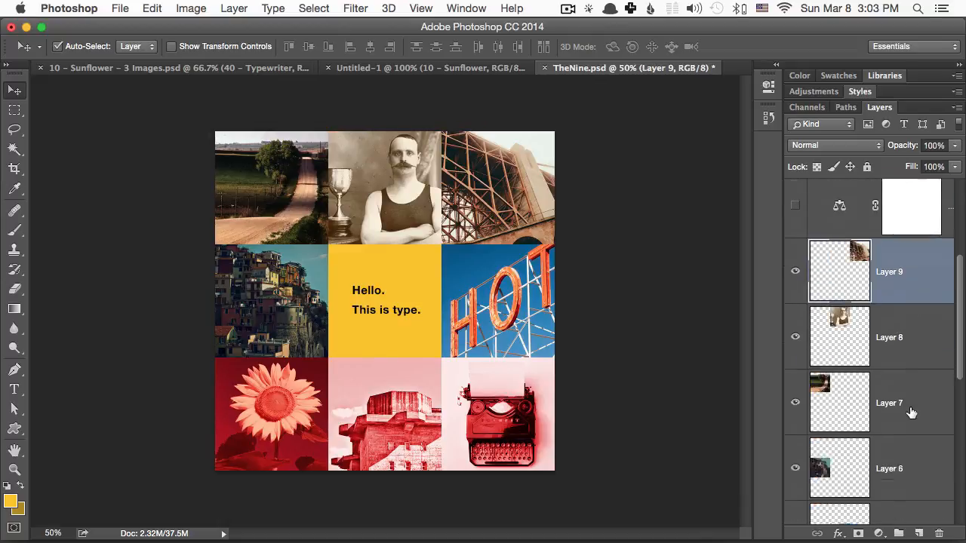
{"action": "left_click", "coordinate": [911, 348], "text": "shift"}
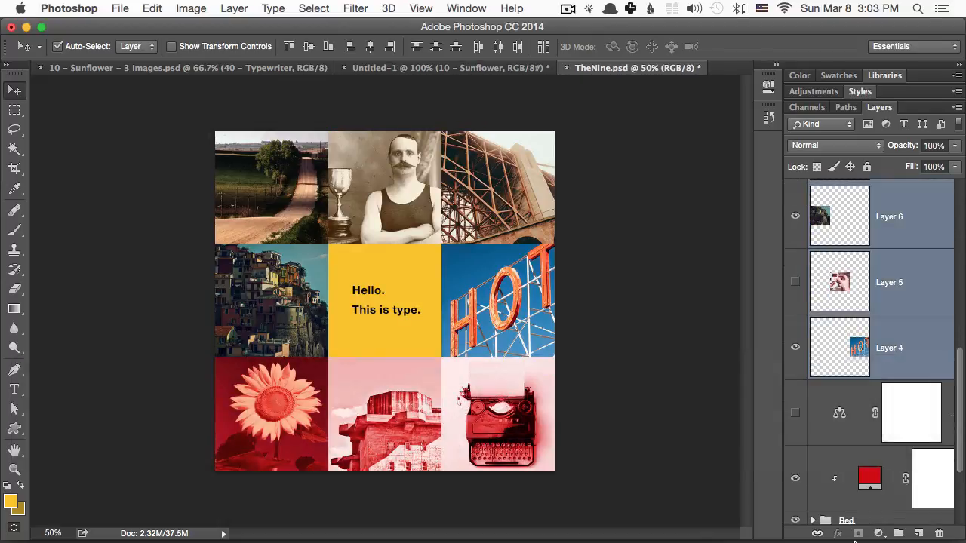
{"action": "left_click", "coordinate": [900, 535]}
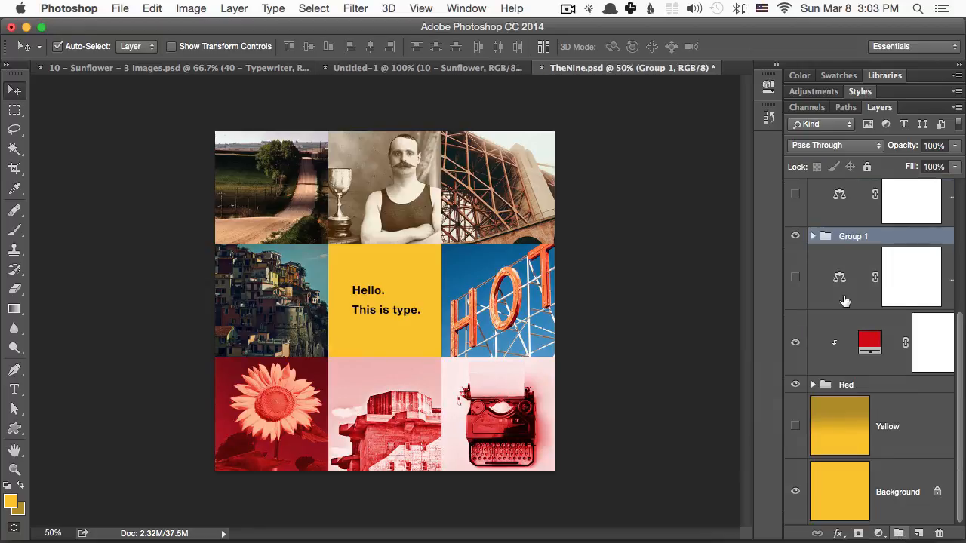
{"action": "double_click", "coordinate": [855, 236]}
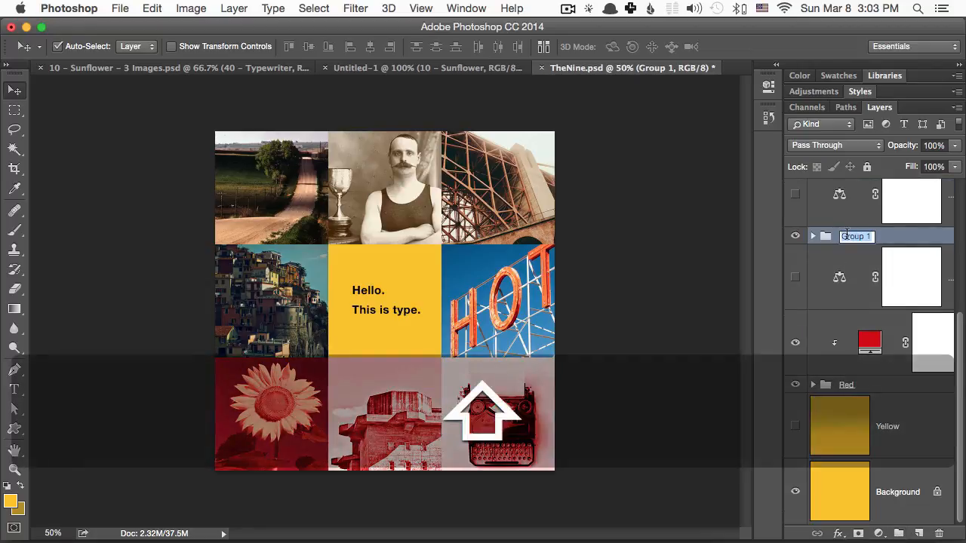
{"action": "type", "text": "Yellow"}
{"action": "key", "text": "Return"}
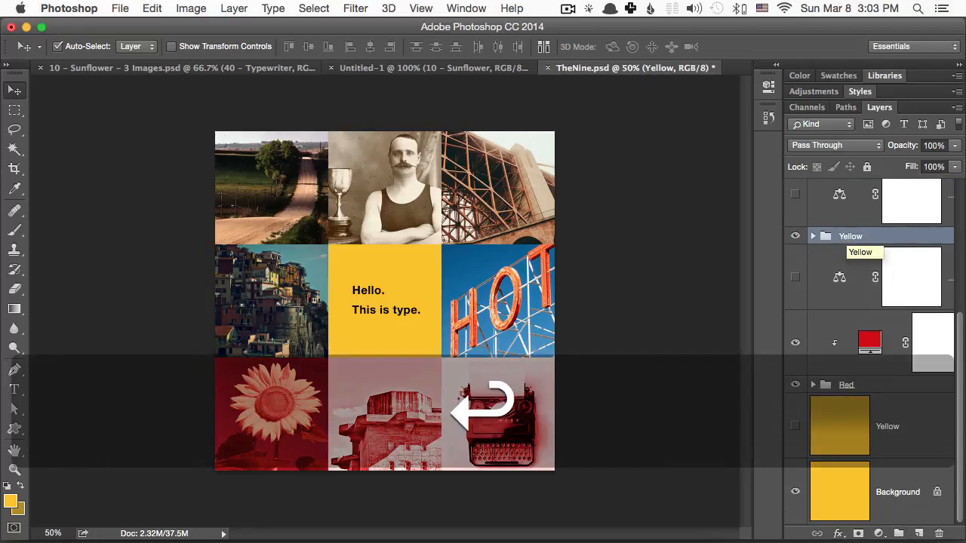
Step: Move the yellow gradient Layer 10 directly above the Yellow group
{"action": "scroll", "coordinate": [855, 268], "scroll_direction": "up", "scroll_amount": 3}
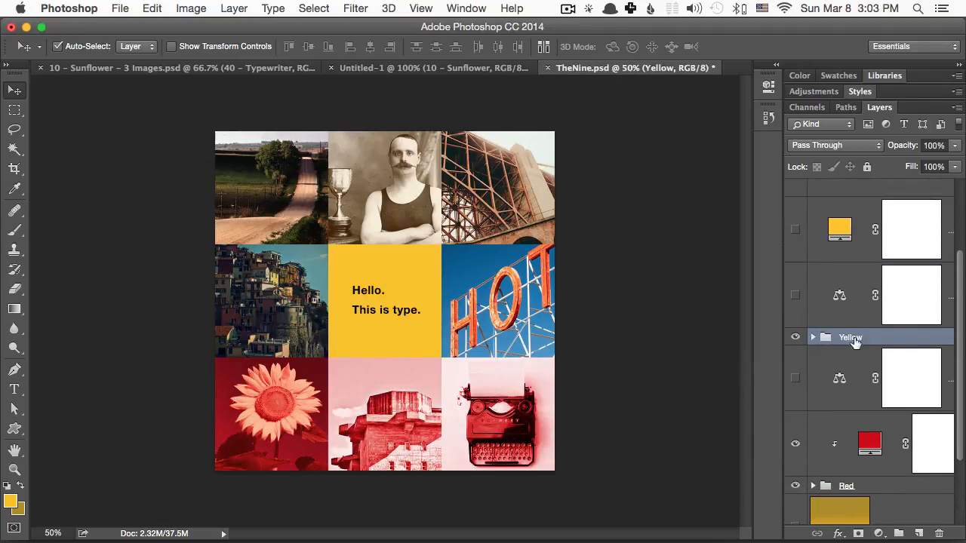
{"action": "scroll", "coordinate": [855, 342], "scroll_direction": "up", "scroll_amount": 3}
{"action": "left_click_drag", "start_coordinate": [880, 240], "coordinate": [870, 420]}
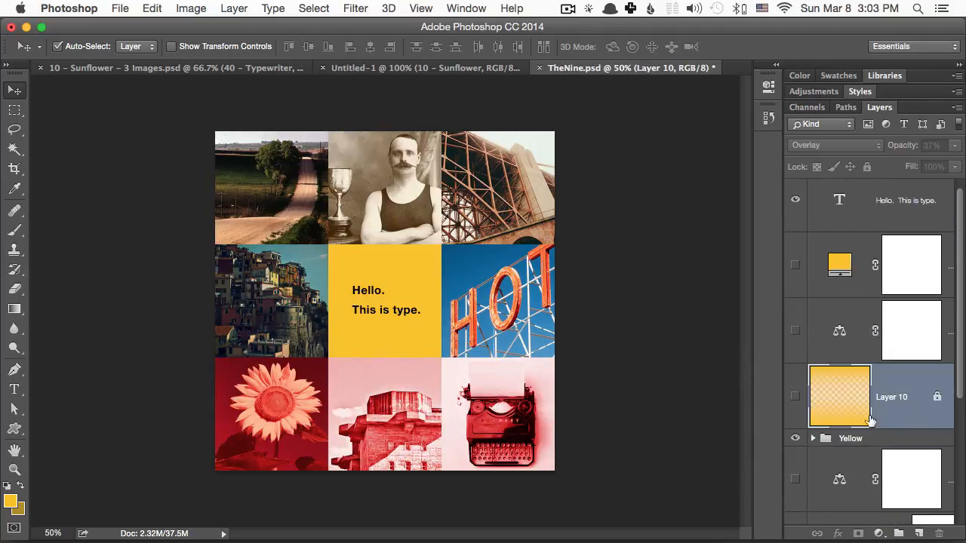
Step: Show Layer 10 and clip it to the Yellow group with a clipping mask
{"action": "left_click", "coordinate": [796, 398]}
{"action": "left_click", "coordinate": [795, 398]}
{"action": "left_click", "coordinate": [795, 398]}
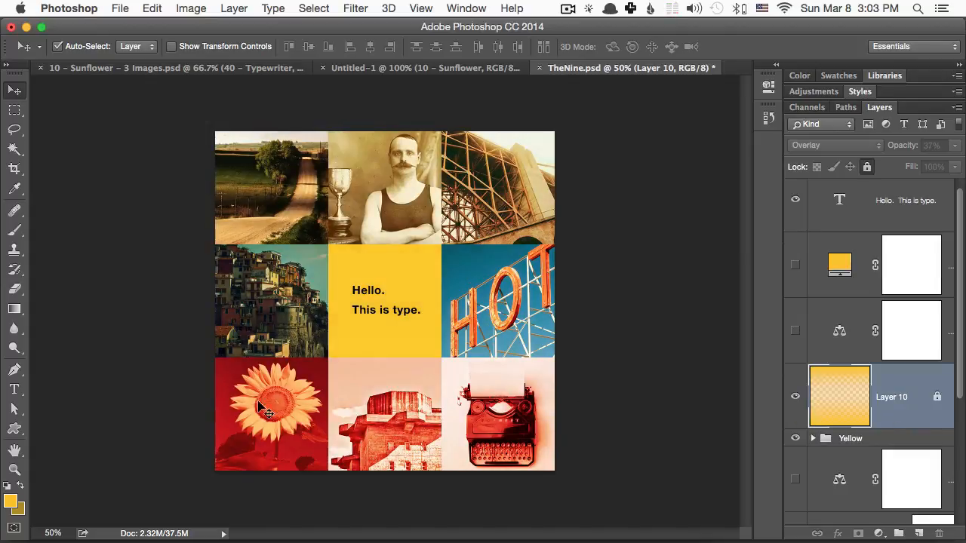
{"action": "right_click", "coordinate": [909, 378]}
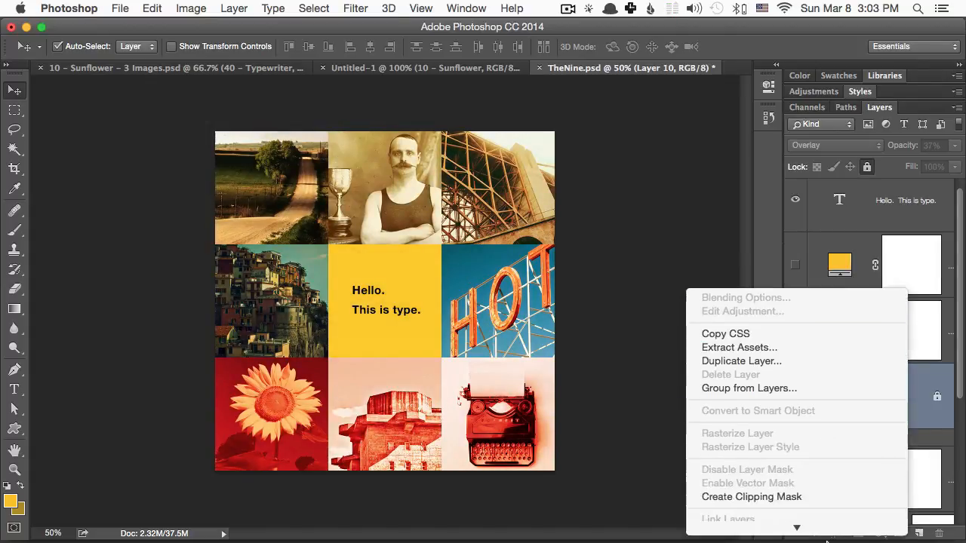
{"action": "left_click", "coordinate": [785, 389]}
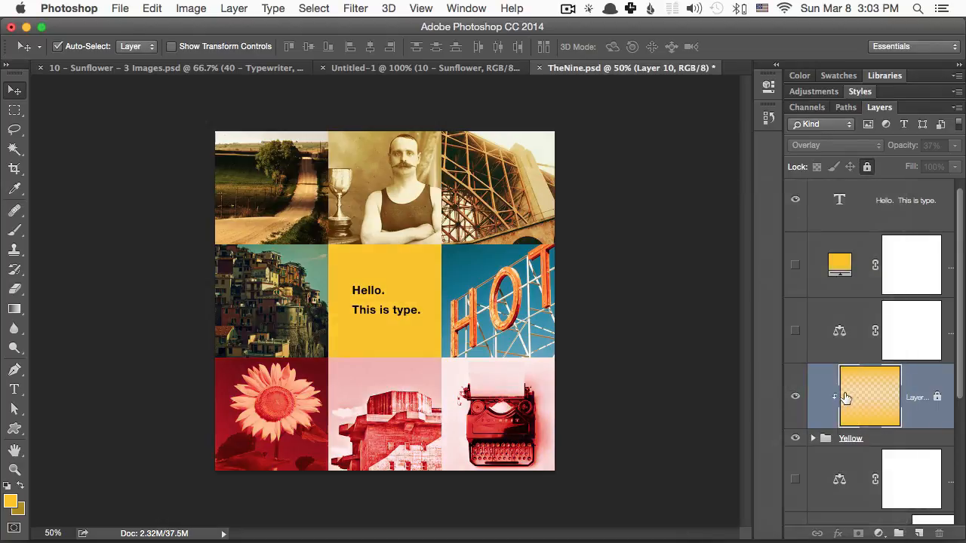
Step: Switch to full-screen mode with the menu bar and compare the image with and without Layer 10's clipping mask
{"action": "key", "text": "super+z"}
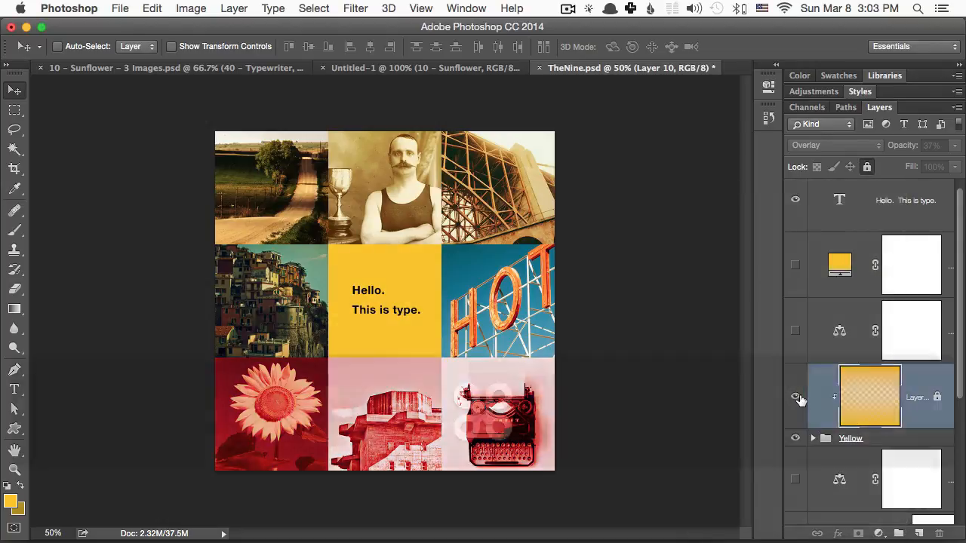
{"action": "key", "text": "space"}
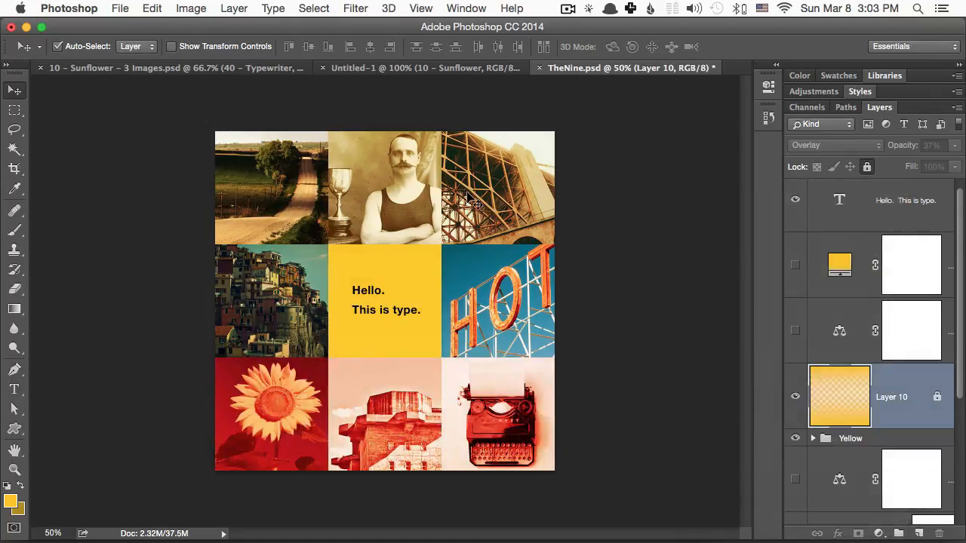
{"action": "key", "text": "f"}
{"action": "key", "text": "space"}
{"action": "left_click_drag", "start_coordinate": [491, 299], "coordinate": [458, 203]}
{"action": "key", "text": "super+z"}
{"action": "key", "text": "super+z"}
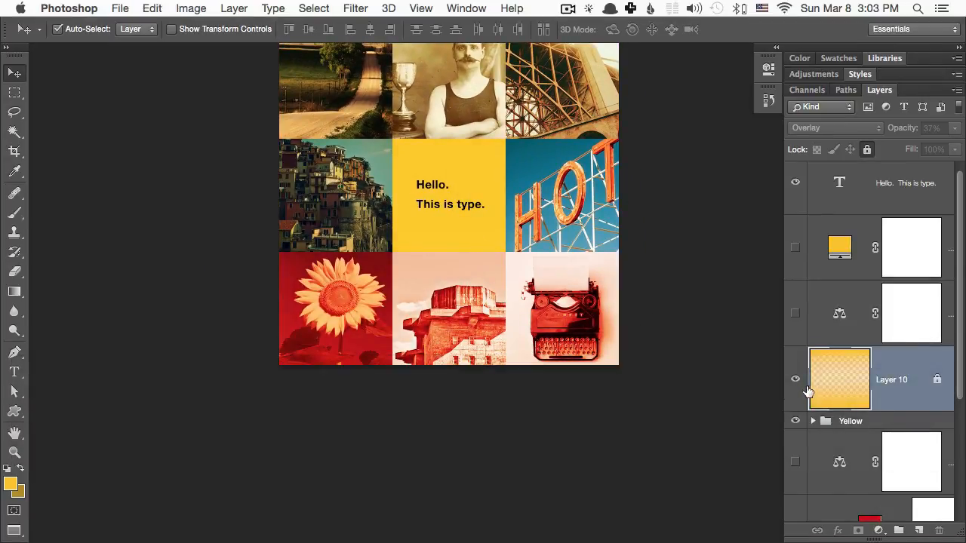
{"action": "key", "text": "super+z"}
{"action": "key", "text": "space"}
{"action": "left_click_drag", "start_coordinate": [545, 234], "coordinate": [518, 309]}
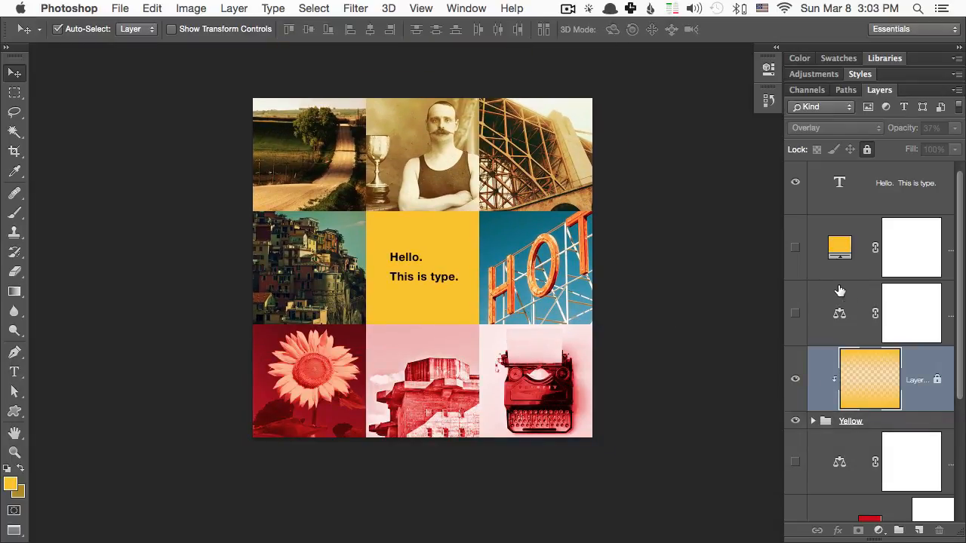
Step: Show the Color Balance adjustment layer directly above Layer 10 and clip it to the Yellow group with a clipping mask
{"action": "left_click", "coordinate": [794, 314]}
{"action": "left_click", "coordinate": [794, 314]}
{"action": "left_click", "coordinate": [794, 314]}
{"action": "left_click", "coordinate": [795, 314]}
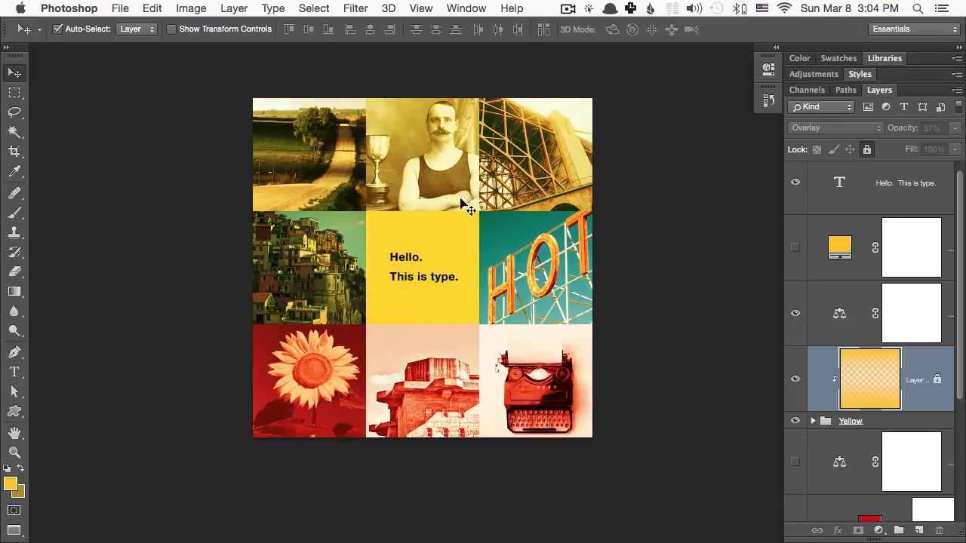
{"action": "left_click", "coordinate": [847, 298]}
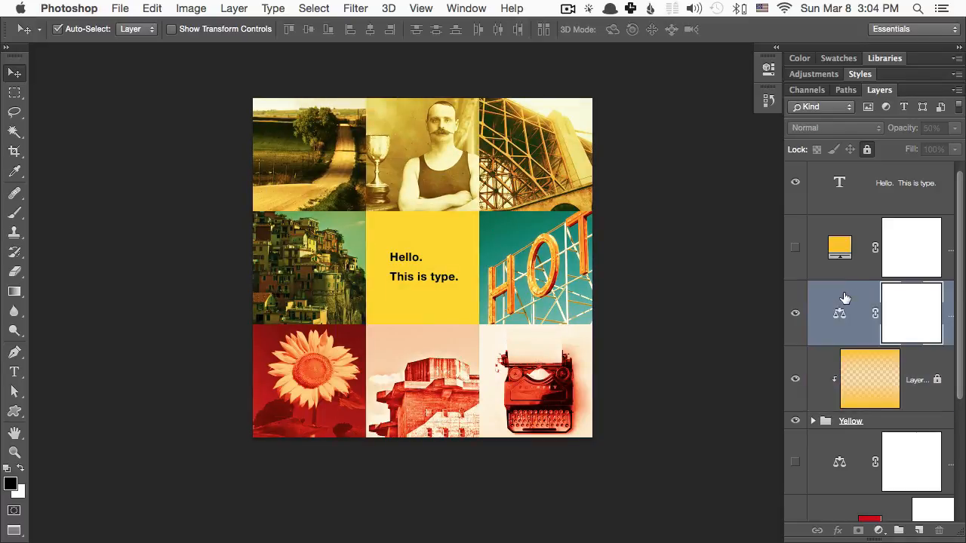
{"action": "right_click", "coordinate": [846, 297]}
{"action": "left_click", "coordinate": [951, 295]}
{"action": "right_click", "coordinate": [951, 287]}
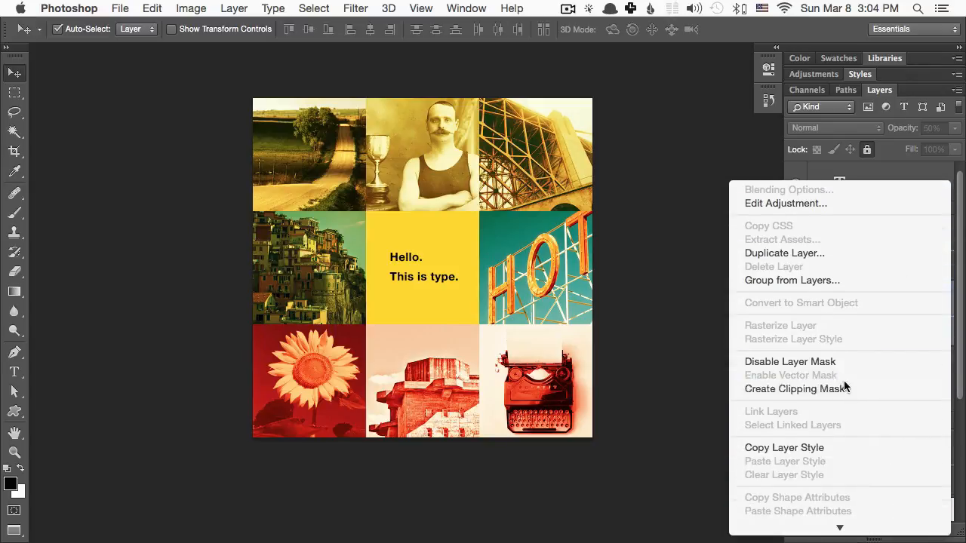
{"action": "left_click", "coordinate": [843, 387]}
{"action": "key", "text": "super+z"}
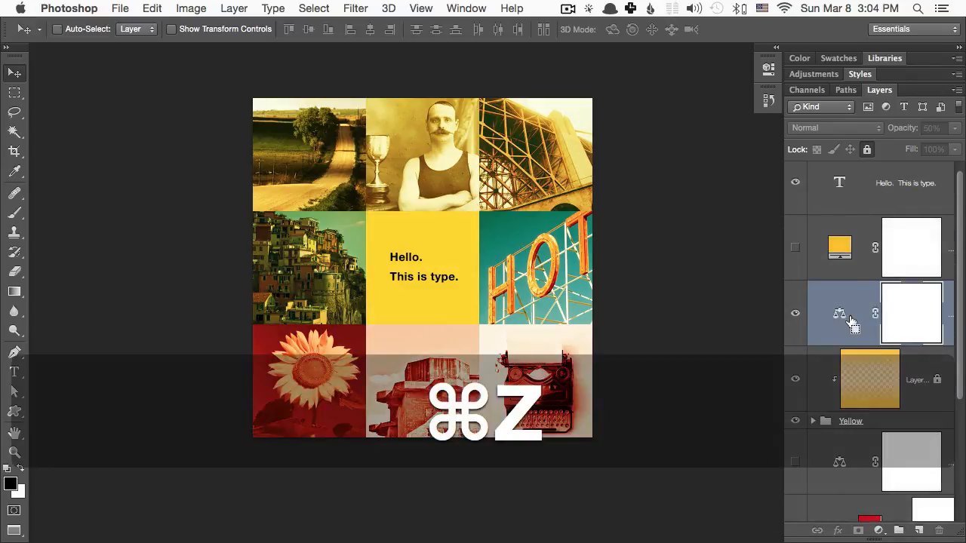
{"action": "key", "text": "super+z"}
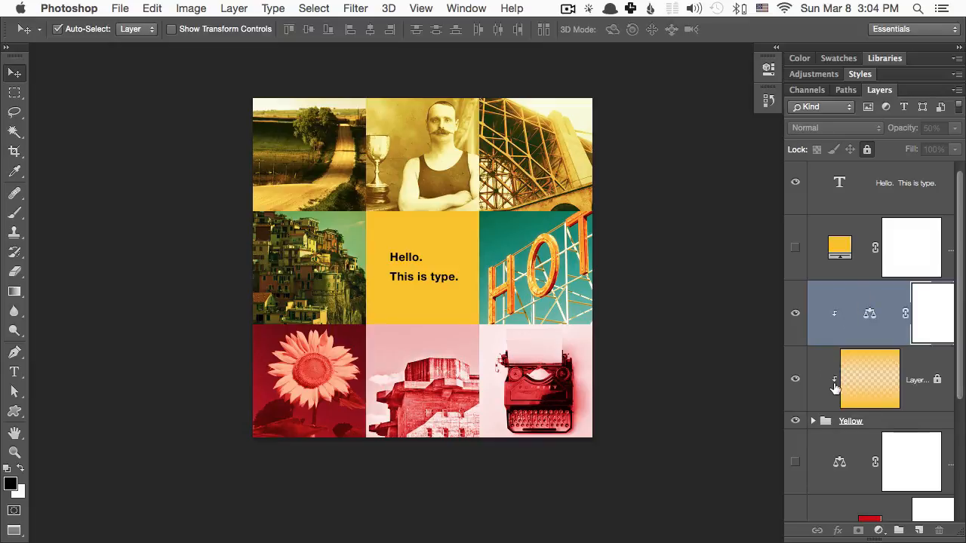
{"action": "mouse_move", "coordinate": [797, 379]}
{"action": "left_mouse_down"}
{"action": "mouse_move", "coordinate": [796, 317]}
{"action": "mouse_move", "coordinate": [790, 383]}
{"action": "left_mouse_up"}
{"action": "left_click_drag", "start_coordinate": [861, 232], "coordinate": [940, 530]}
{"action": "key", "text": "super+z"}
{"action": "scroll", "coordinate": [865, 297], "scroll_direction": "up", "scroll_amount": 3}
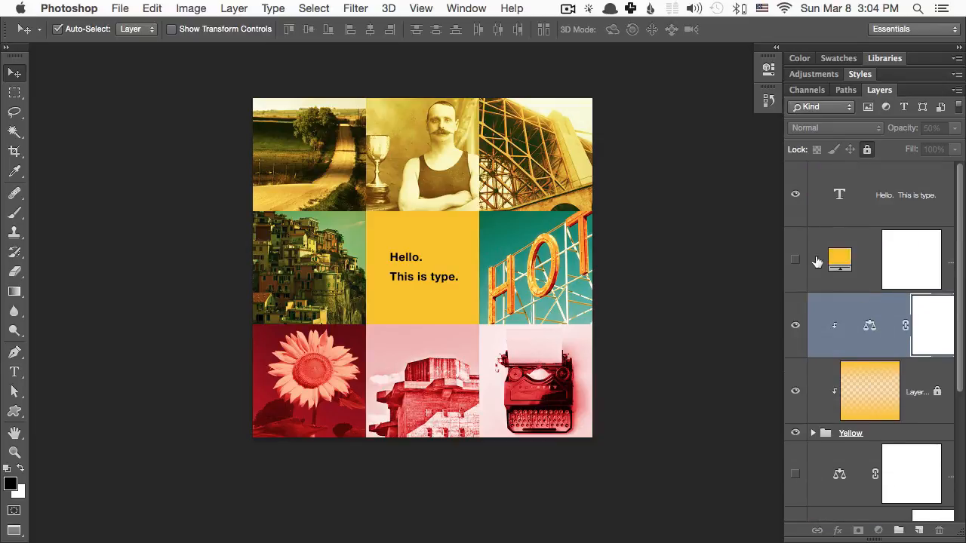
Step: Unlock the yellow Color Fill layer beneath the text layer and delete it
{"action": "left_click", "coordinate": [794, 261]}
{"action": "double_click", "coordinate": [854, 239]}
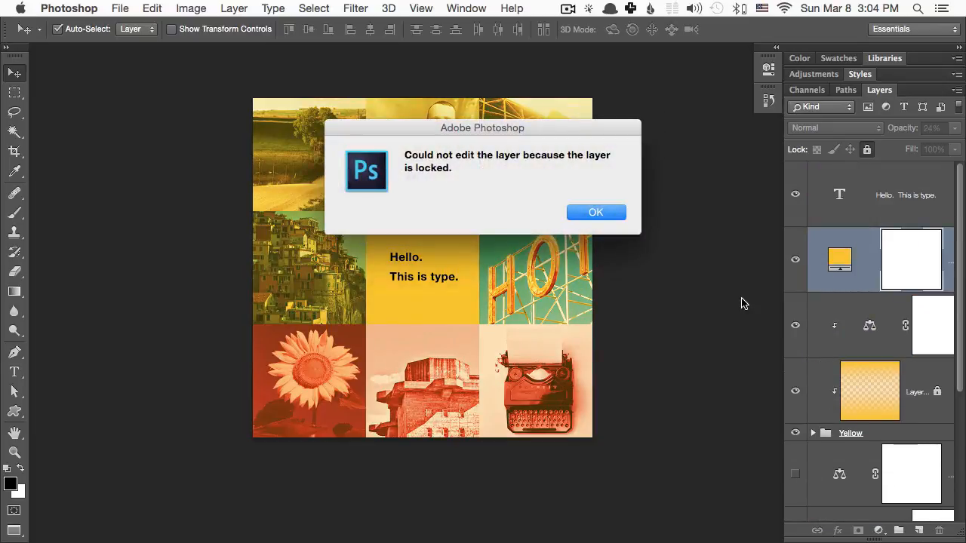
{"action": "key", "text": "Escape"}
{"action": "key", "text": "BackSpace"}
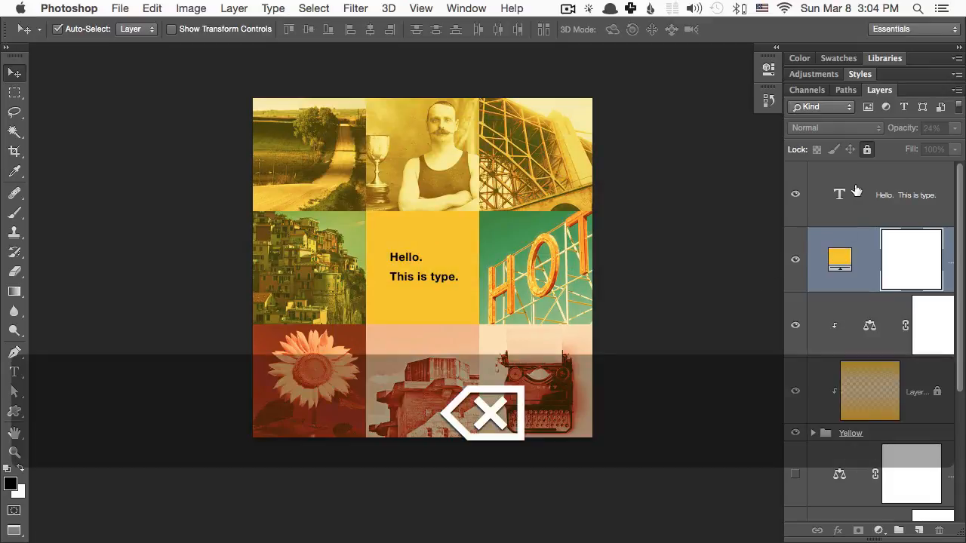
{"action": "left_click", "coordinate": [866, 149]}
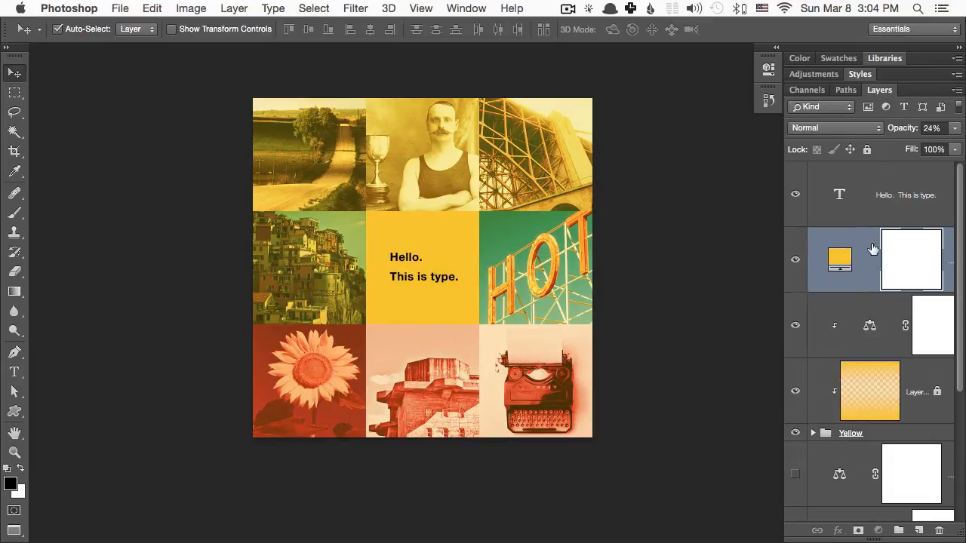
{"action": "left_click_drag", "start_coordinate": [873, 249], "coordinate": [940, 529]}
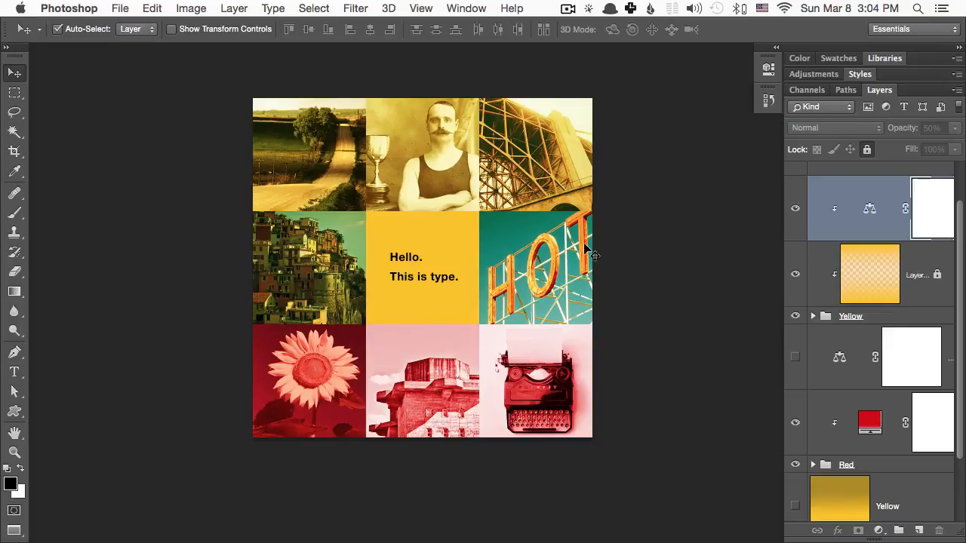
Step: Compare the earliest Gradient history state with the latest state of the design, keeping the latest state
{"action": "left_click", "coordinate": [766, 101]}
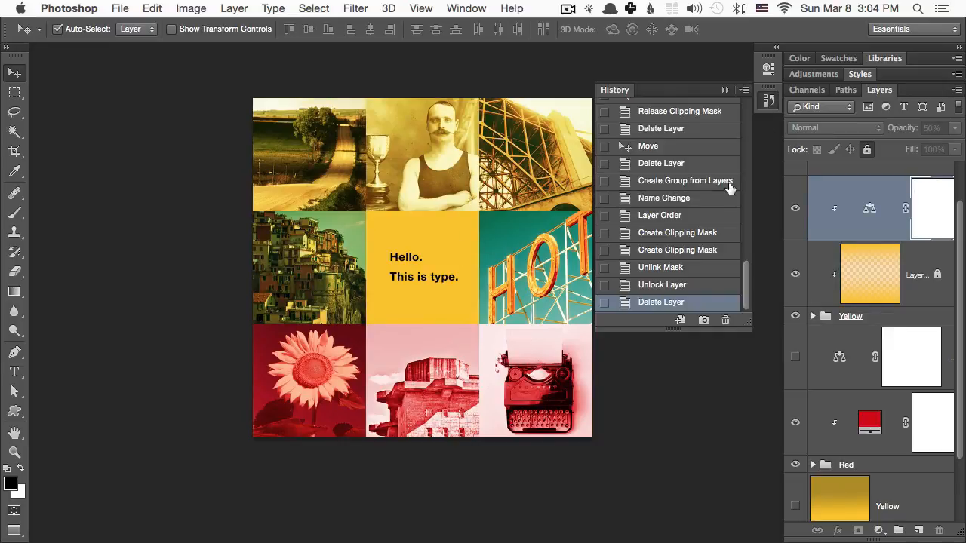
{"action": "scroll", "coordinate": [721, 183], "scroll_direction": "up", "scroll_amount": 10}
{"action": "left_click", "coordinate": [699, 137]}
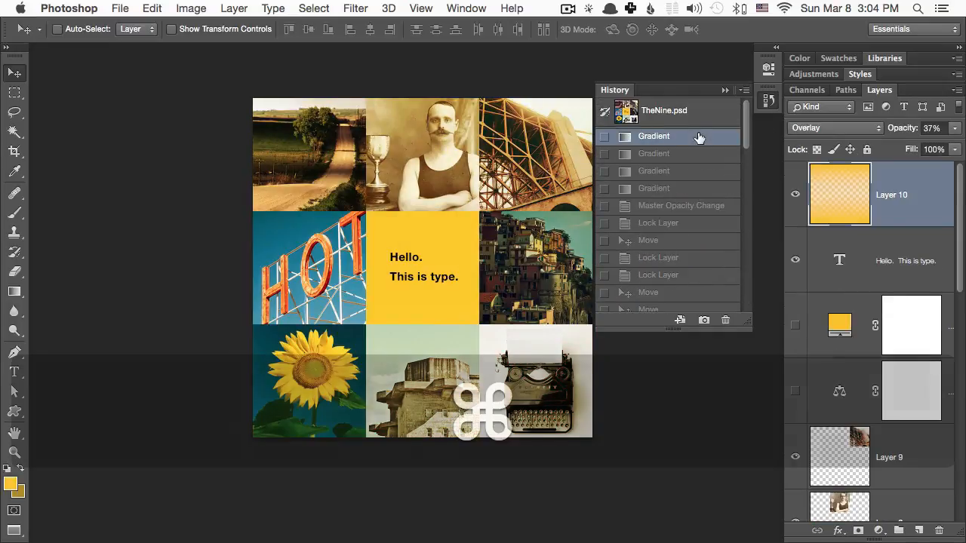
{"action": "key", "text": "super+z"}
{"action": "key", "text": "super+z"}
{"action": "key", "text": "super+z"}
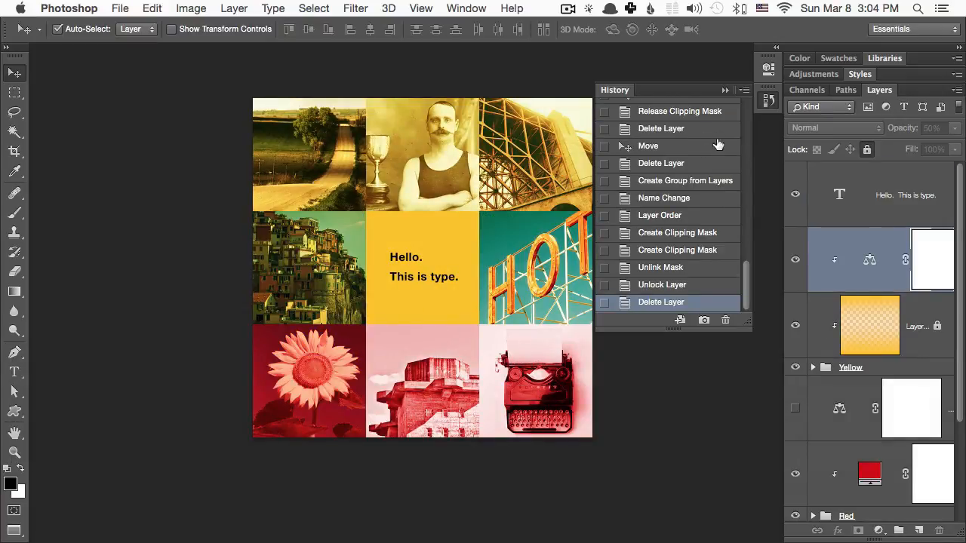
{"action": "left_click", "coordinate": [726, 90]}
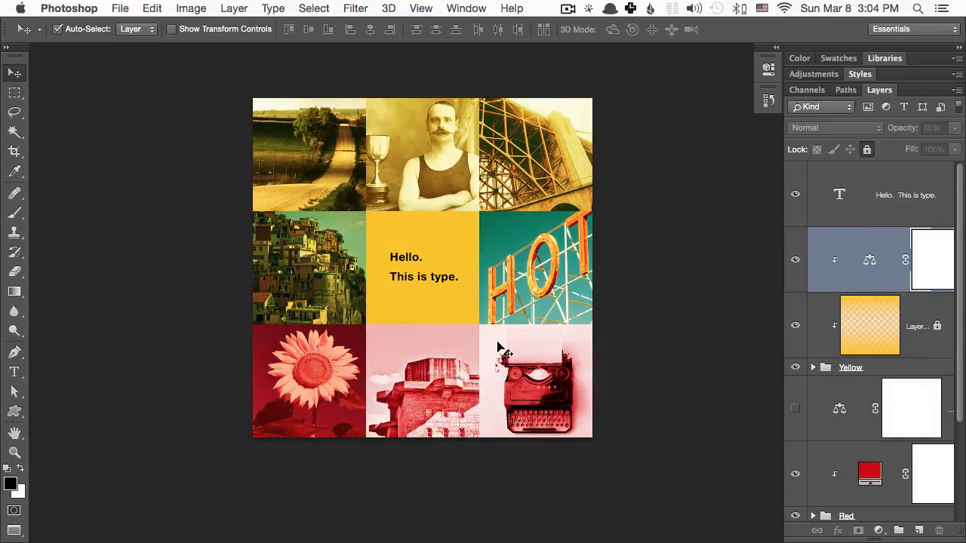